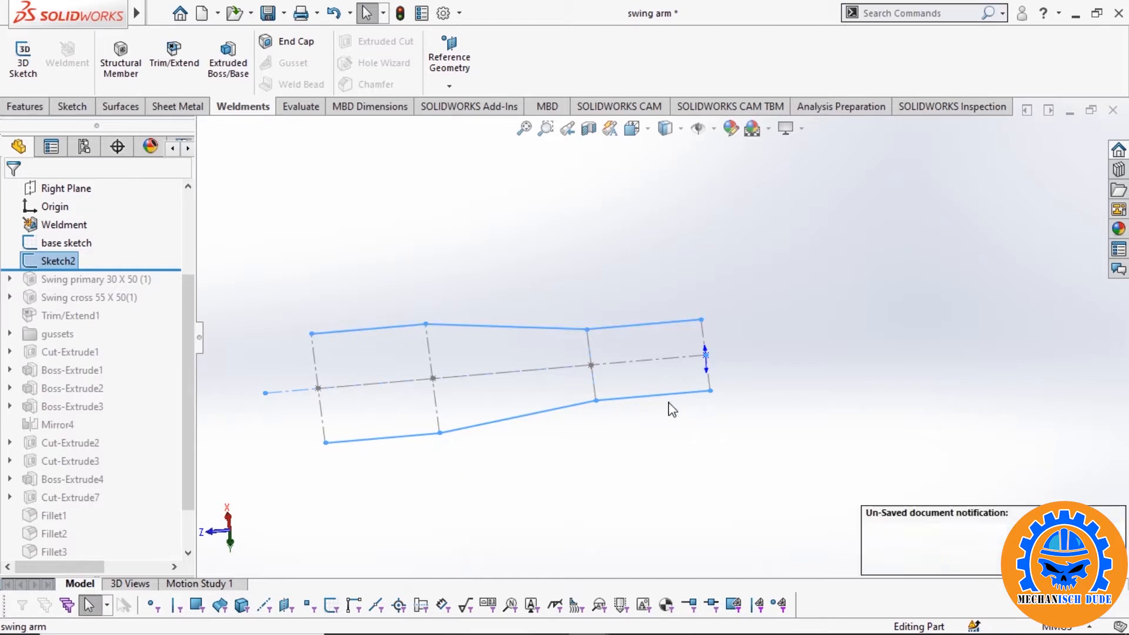
- Roll the swing arm's feature history forward from Sketch2 through the gussets folder, Cut-Extrude1 and Boss-Extrude1
left_click_drag(156, 280, 146, 360)
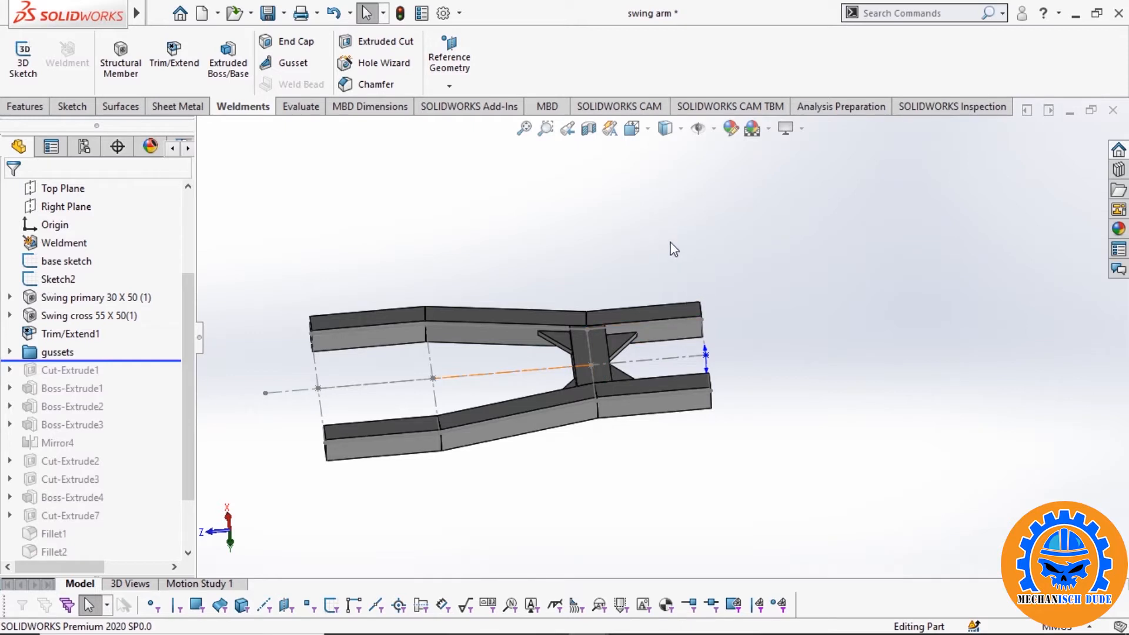
mouse_move(732, 390)
left_mouse_down()
mouse_move(707, 467)
mouse_move(698, 464)
left_mouse_up()
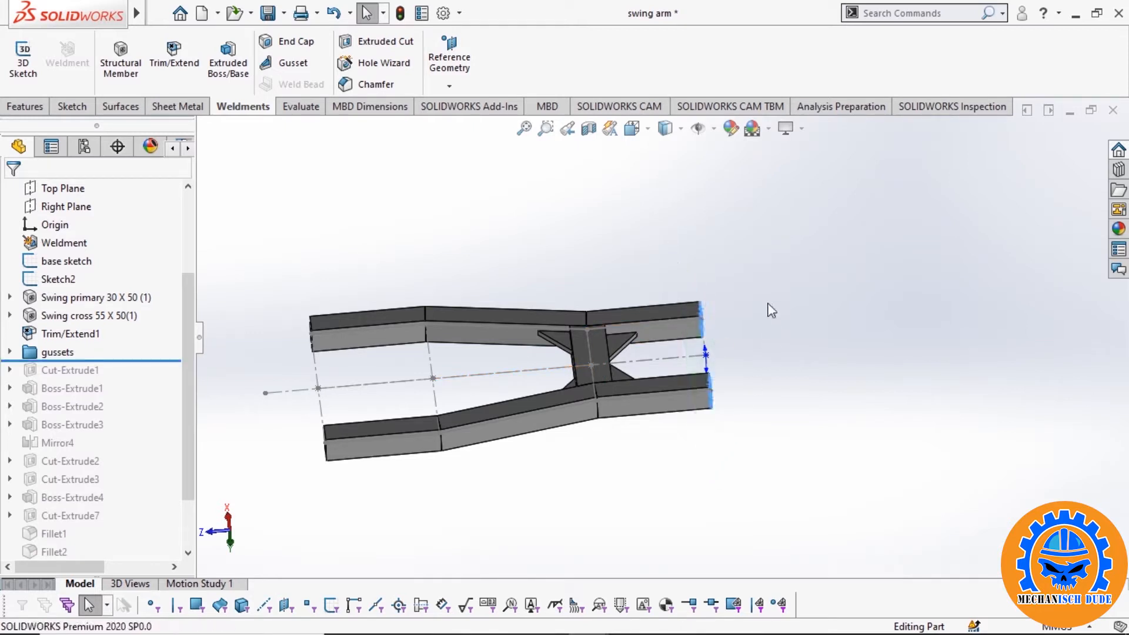
left_click(697, 443)
left_click_drag(124, 360, 123, 379)
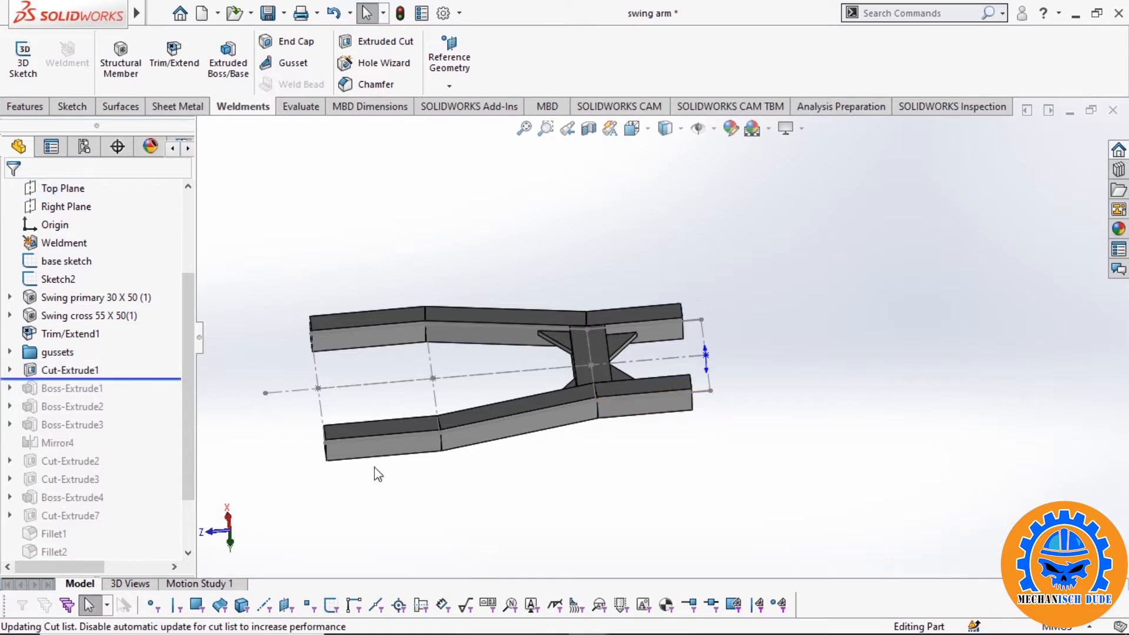
key("Down")
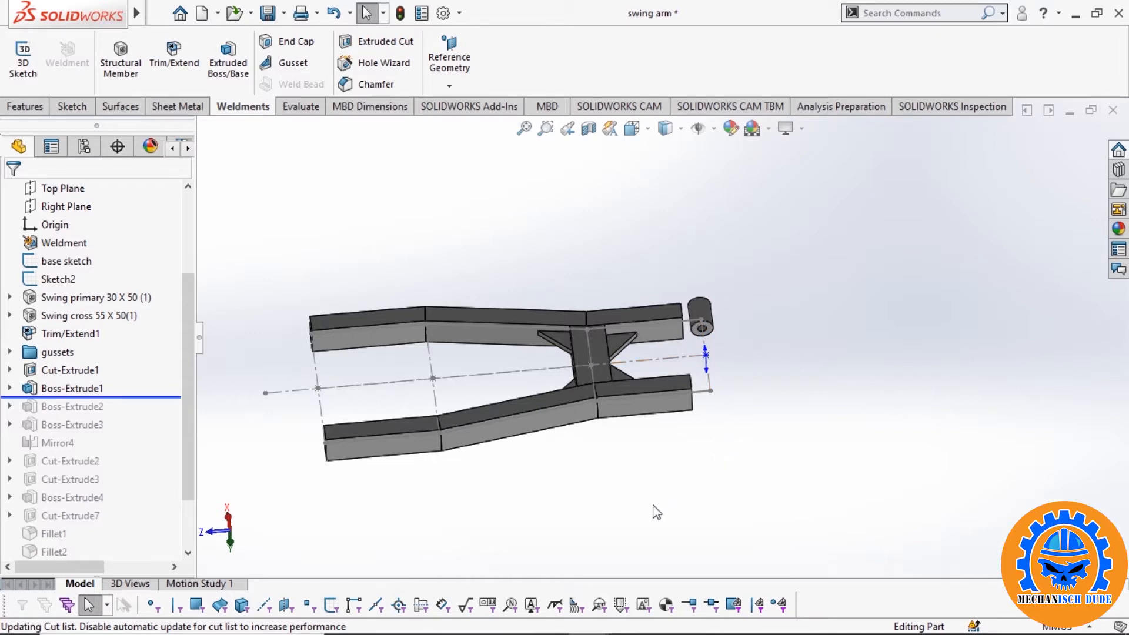
- Roll the swing arm's history forward through Mirror4, the slot cuts, Boss-Extrude4 and Cut-Extrude7 up to Fillet4
left_click_drag(130, 397, 145, 450)
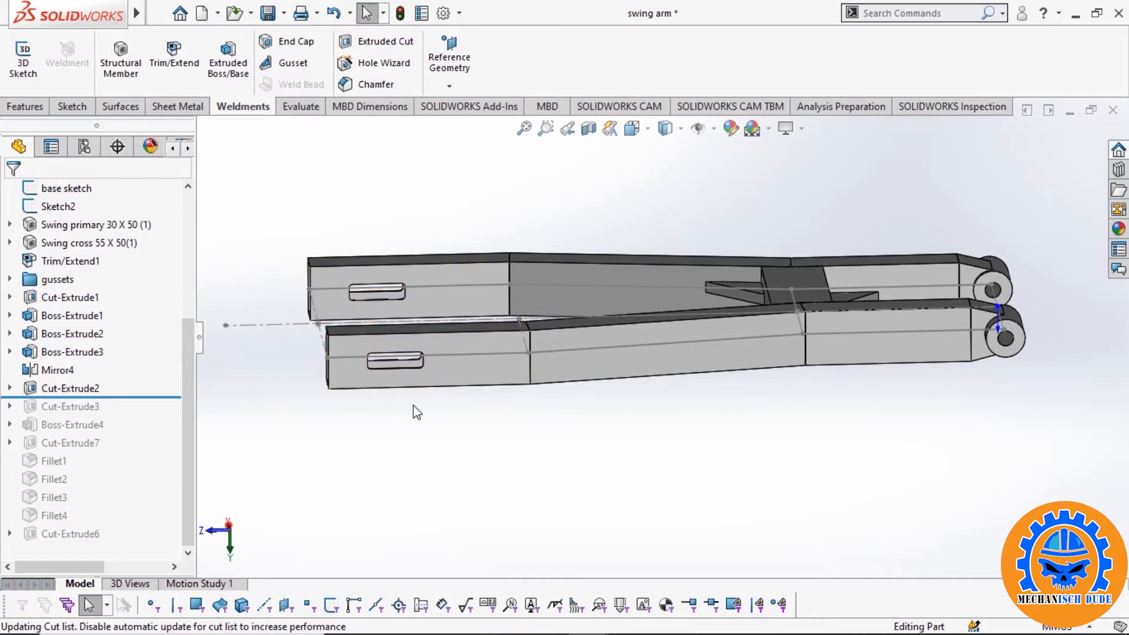
left_click_drag(135, 398, 135, 418)
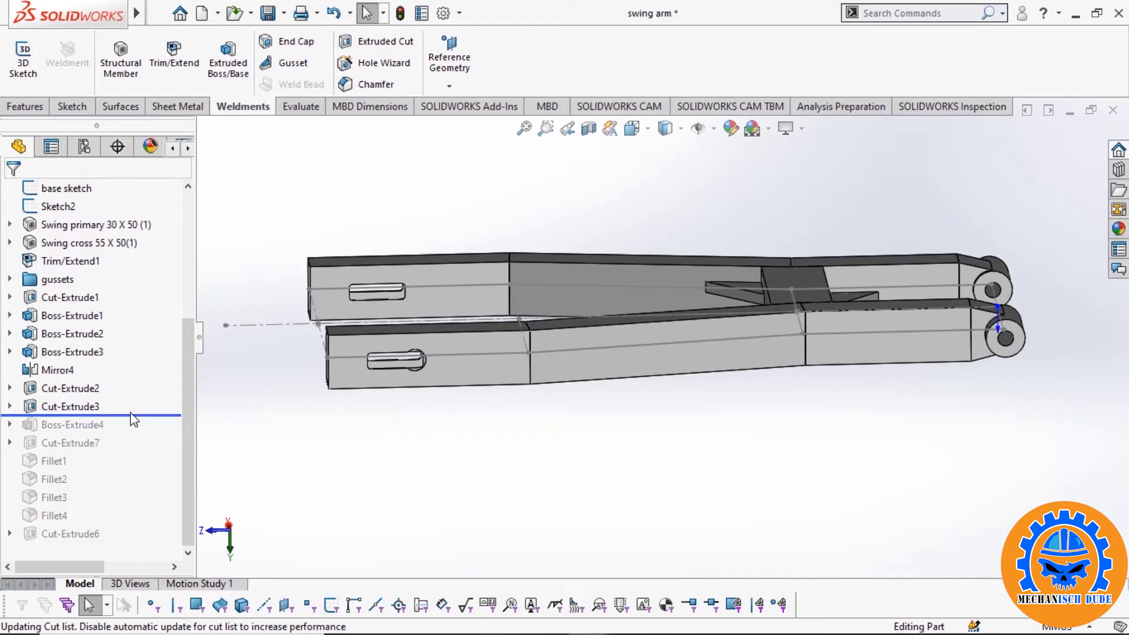
scroll(418, 356, "down", 5)
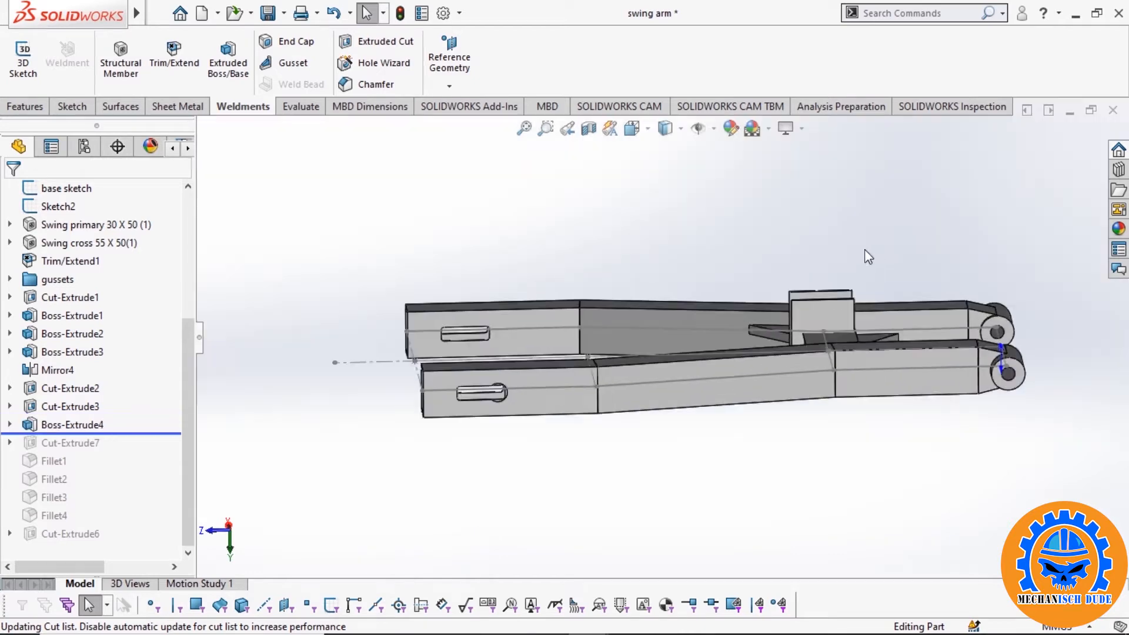
scroll(864, 252, "down", 5)
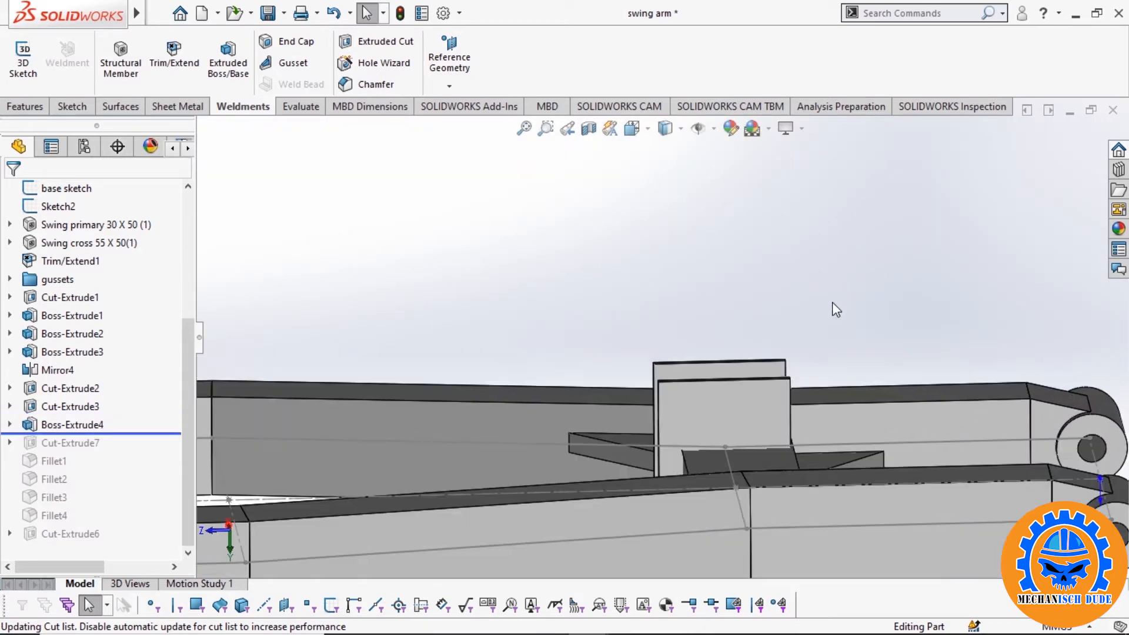
middle_click_drag(829, 343, 809, 405)
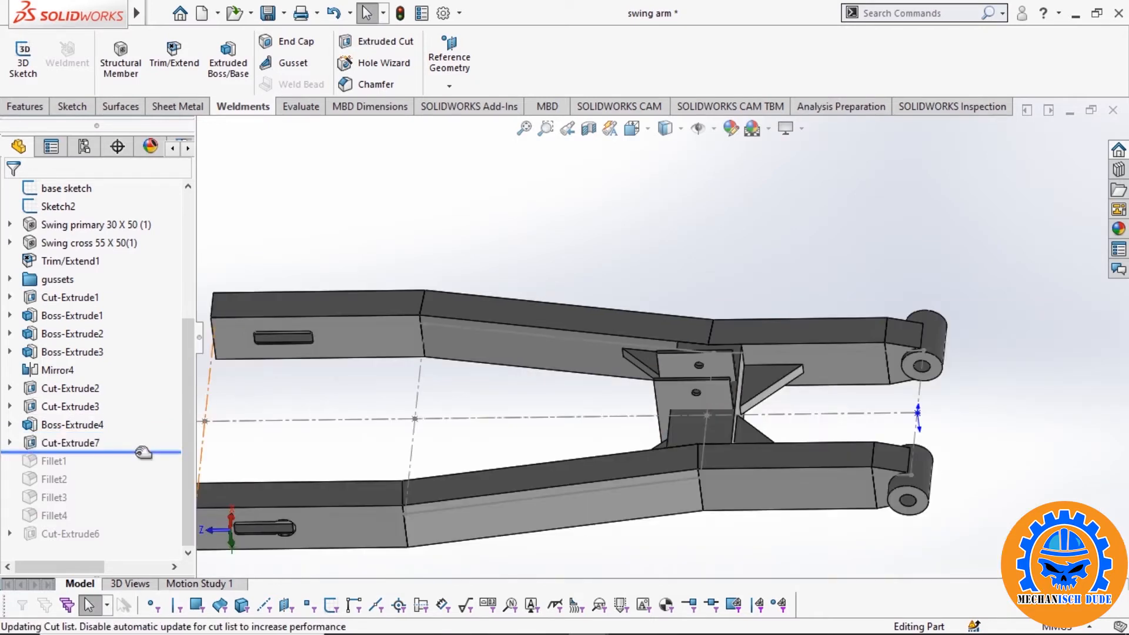
left_click_drag(143, 453, 128, 522)
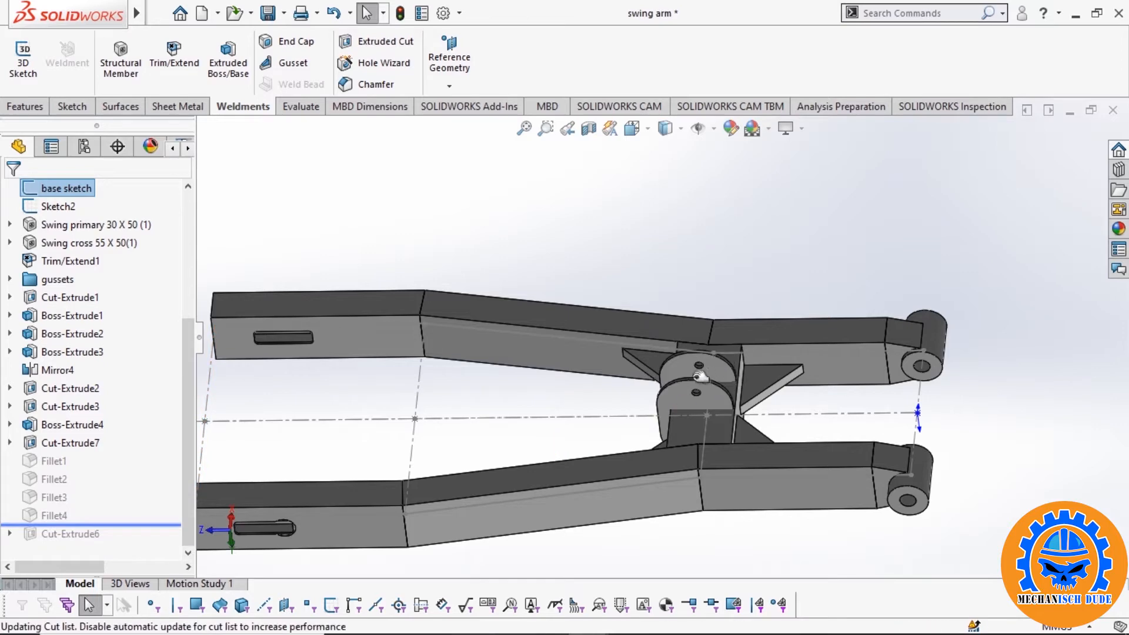
- Section the swing arm with a planar cut offset 173 mm from the Front Plane, exposing the cross member's interior
left_click(665, 128)
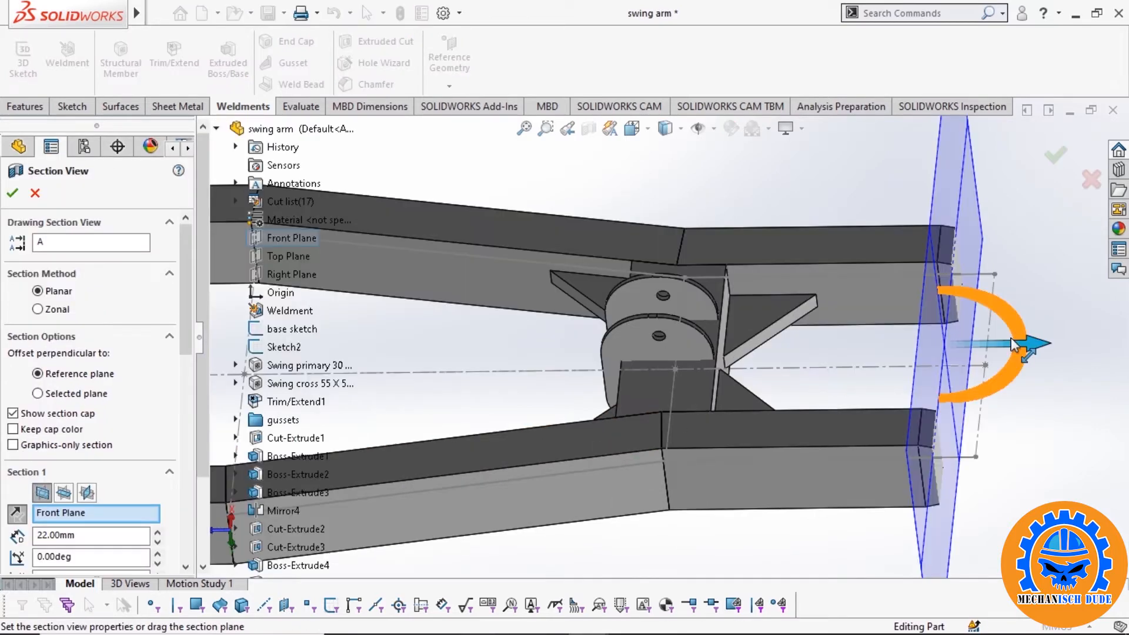
left_click_drag(1012, 344, 752, 329)
middle_click_drag(859, 319, 647, 376)
scroll(650, 394, "down", 4)
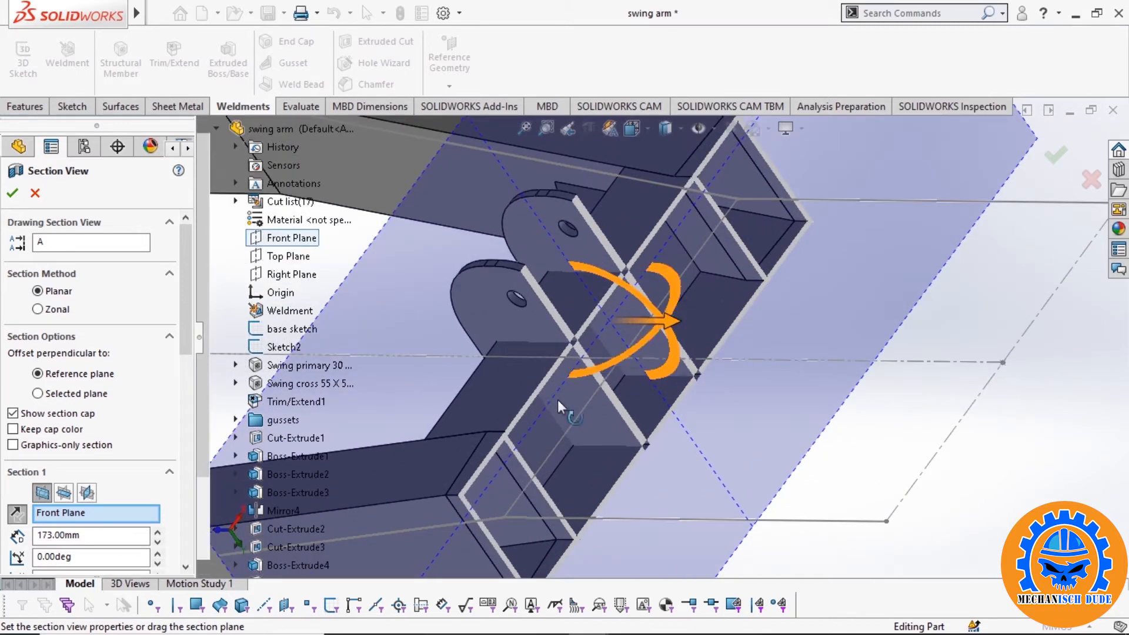
key("Return")
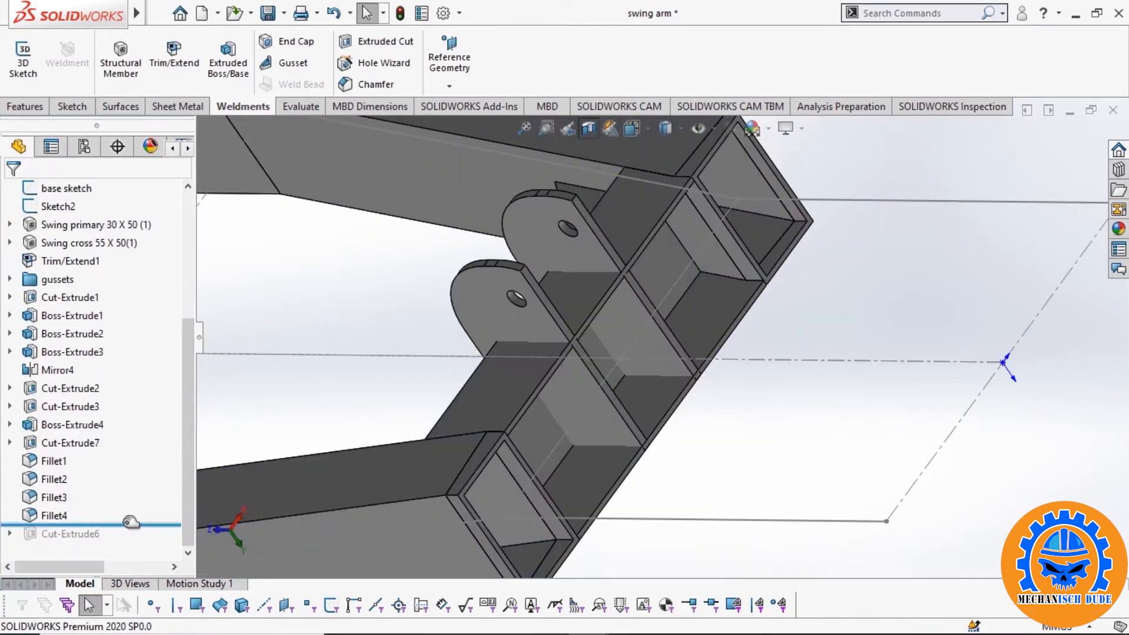
- Roll the swing arm's history forward past Cut-Extrude6 and turn off the section view
left_click_drag(131, 523, 127, 538)
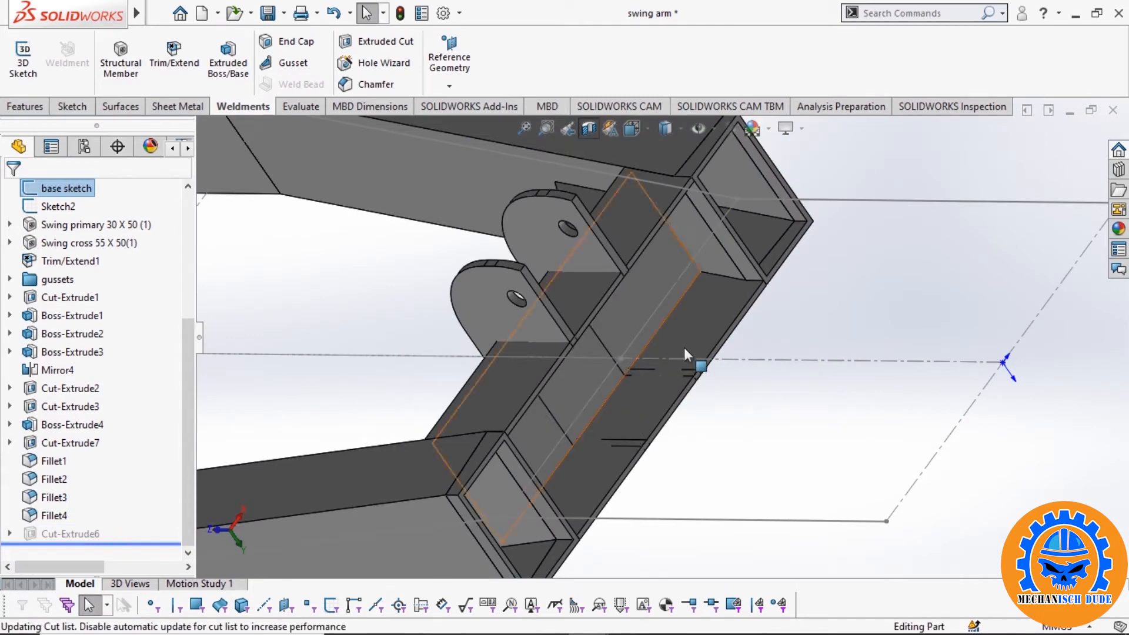
key("f")
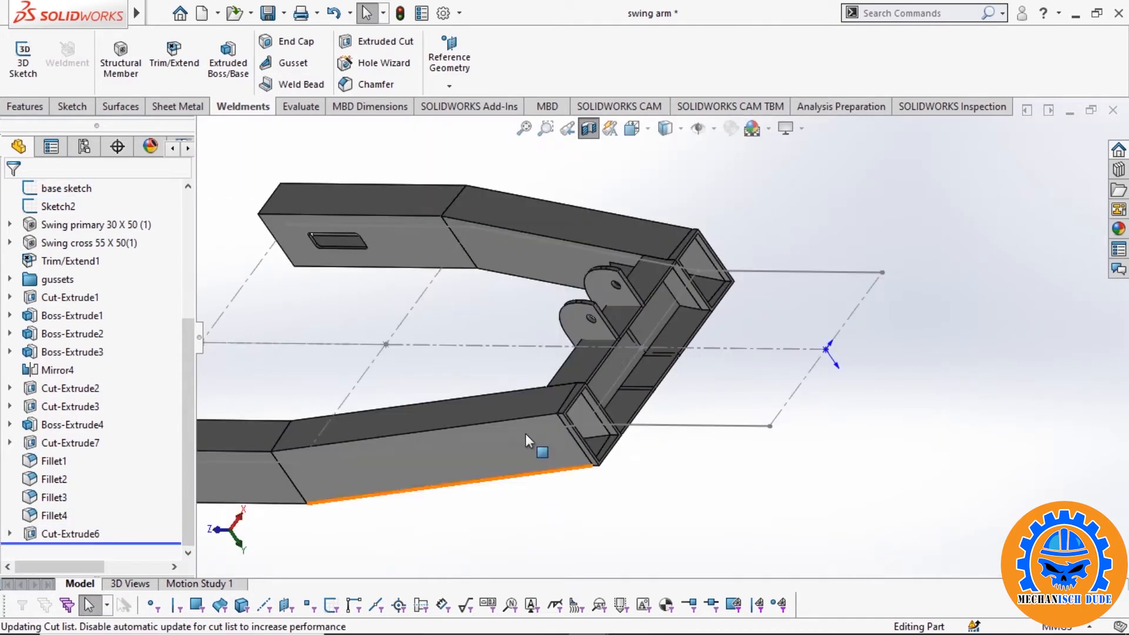
left_click(589, 130)
scroll(604, 412, "up", 4)
middle_click_drag(596, 459, 640, 417)
- Minimize the swing arm document and examine the rear wheel's tire, spokes, hub and Revolve1 sketch entry
left_click(1070, 111)
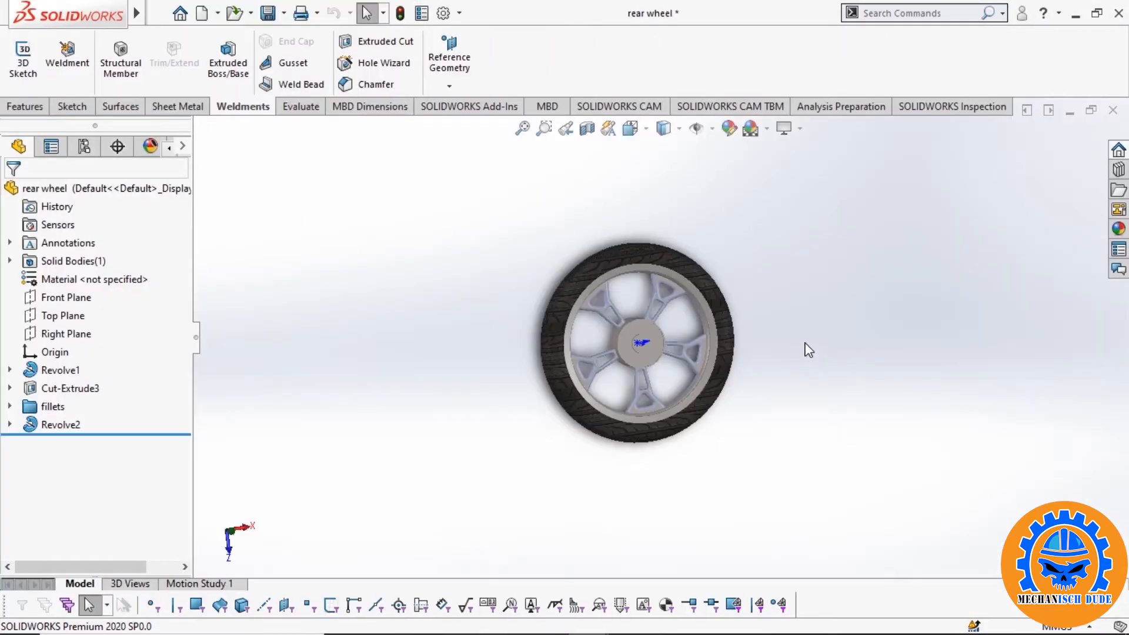
middle_click_drag(805, 344, 763, 317)
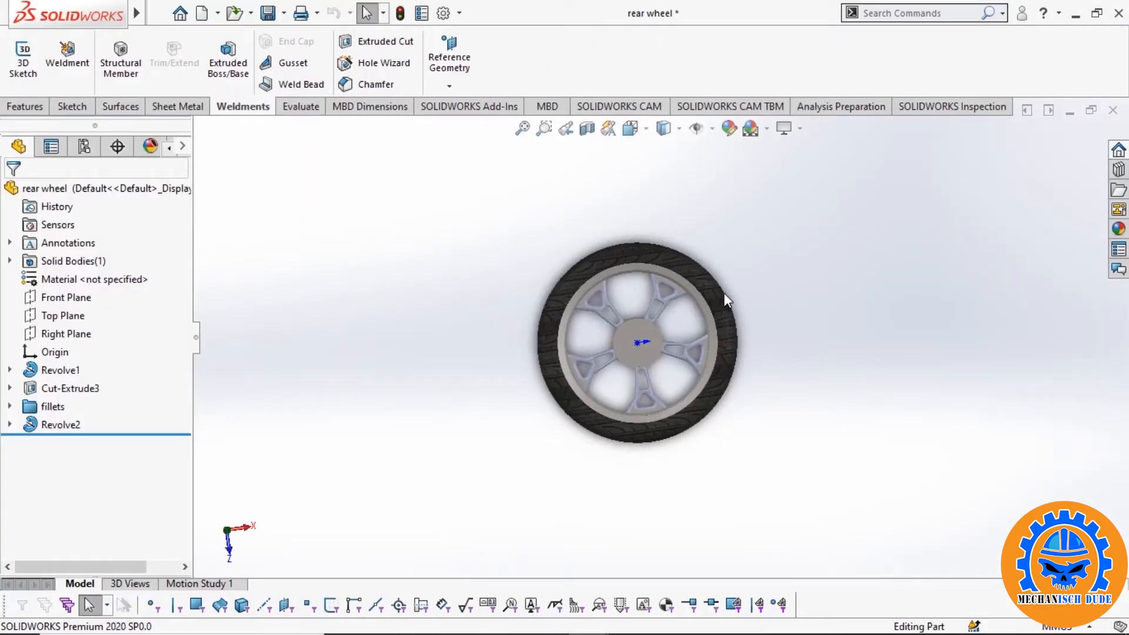
scroll(666, 283, "down", 2)
scroll(665, 283, "down", 1)
scroll(616, 334, "up", 1)
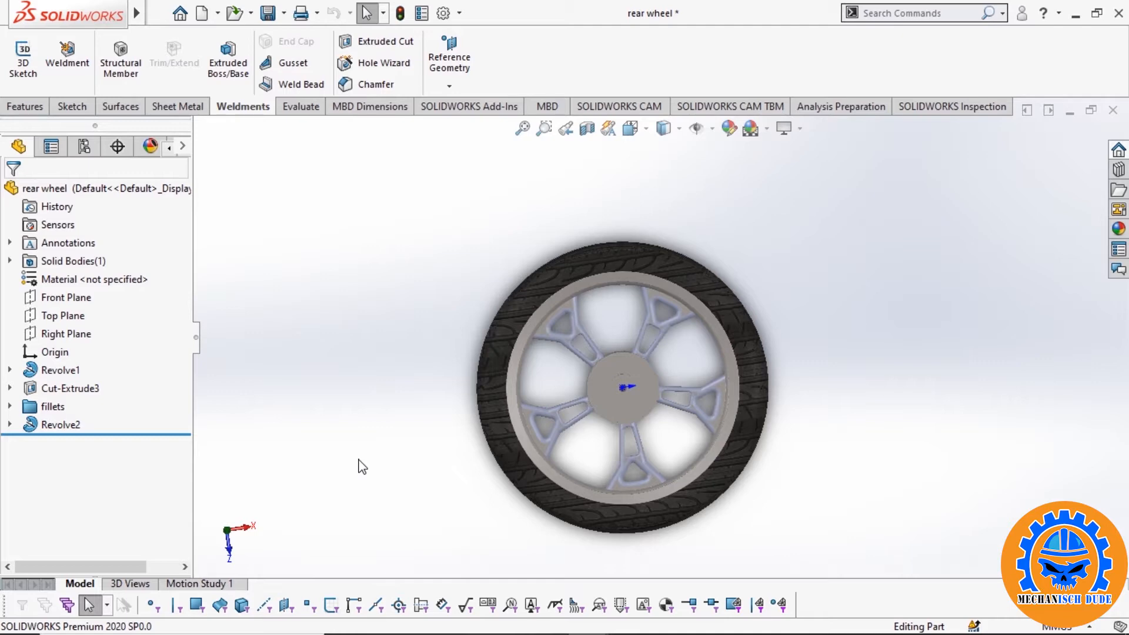
middle_click_drag(360, 439, 395, 439)
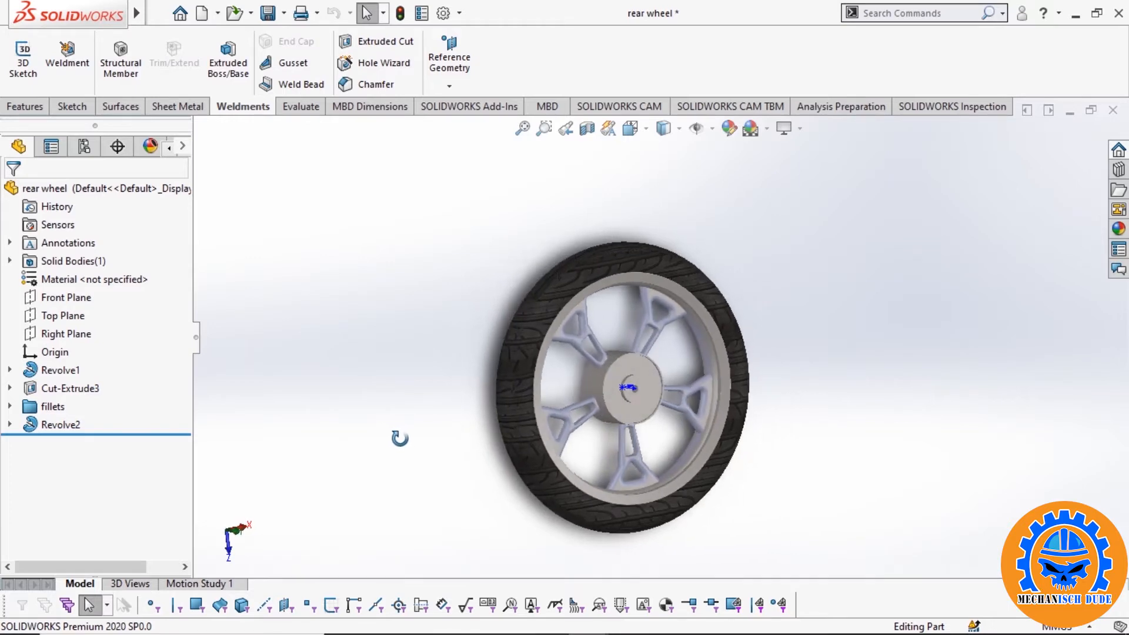
scroll(645, 390, "down", 3)
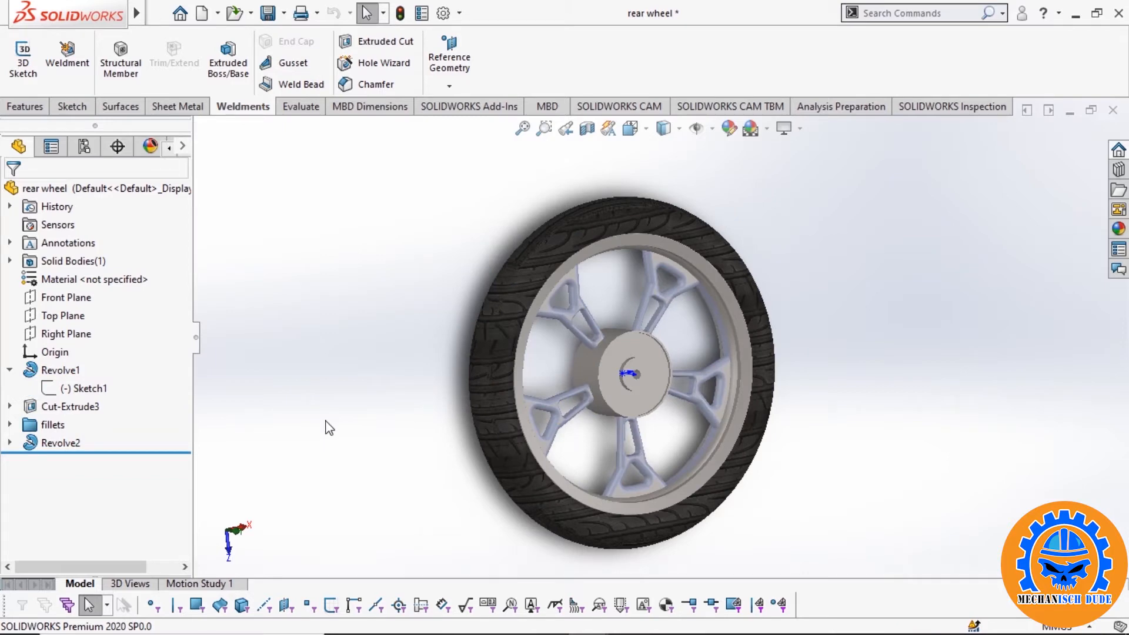
- Open Revolve1's Sketch1 for editing, examine the dimensioned wheel profile and exit the sketch
double_click(78, 386)
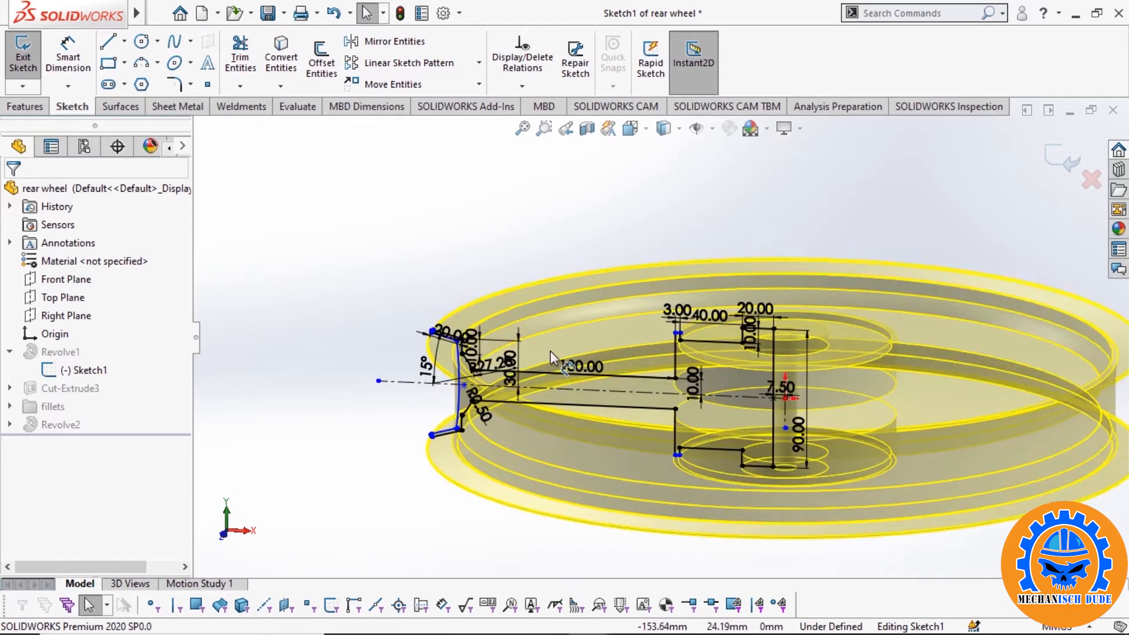
scroll(550, 351, "down", 2)
middle_click_drag(681, 509, 681, 501)
left_click_drag(681, 501, 694, 500)
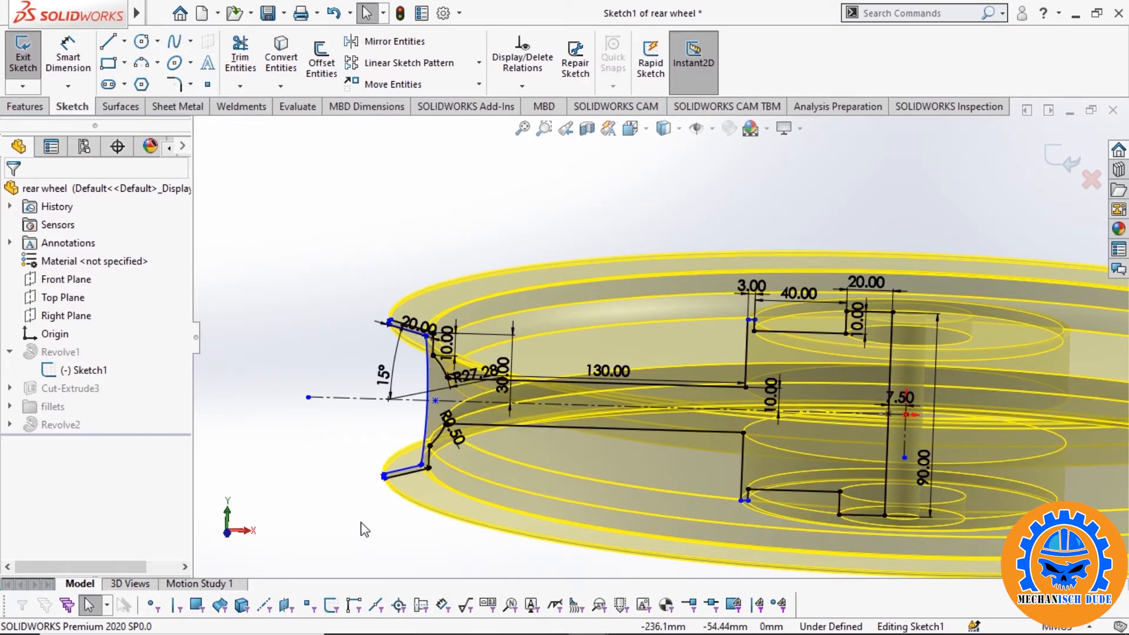
scroll(796, 471, "up", 3)
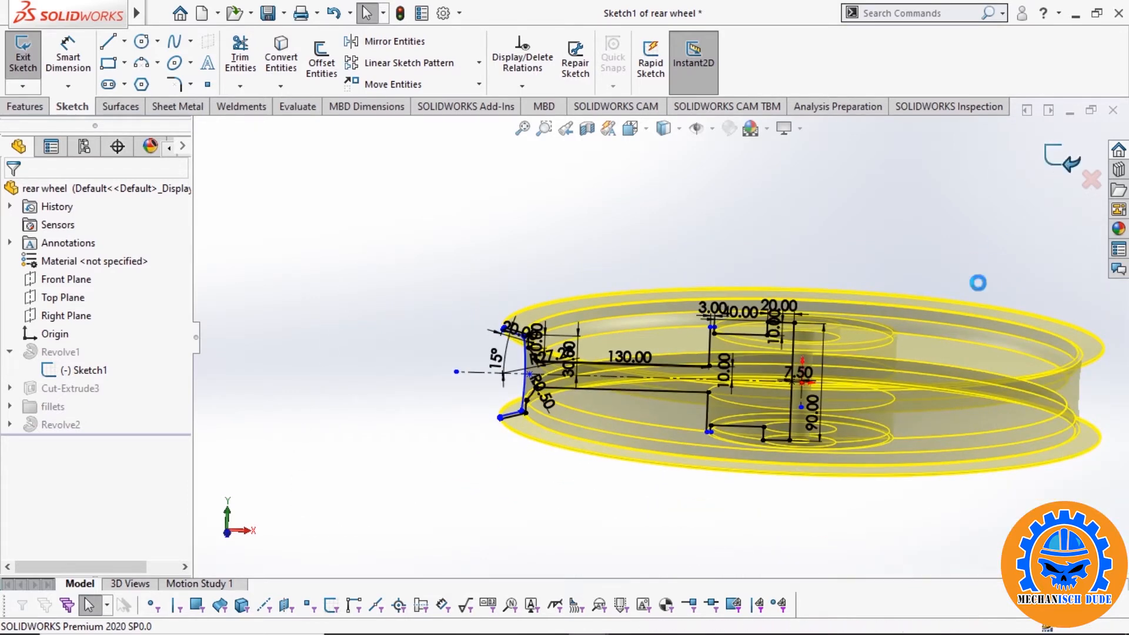
- Roll the rear wheel's history back to just after Revolve1 and select the flat disc face between rim and hub
left_click(140, 396)
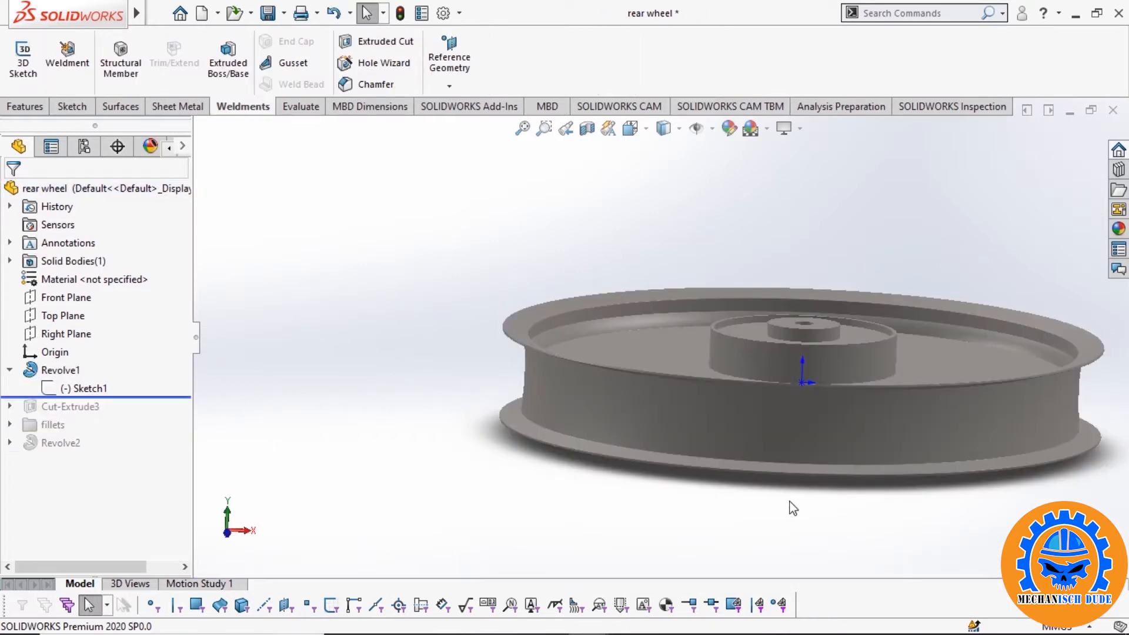
scroll(788, 500, "up", 3)
middle_click_drag(960, 363, 959, 447)
left_click(845, 322)
left_click(886, 529)
left_click(821, 335)
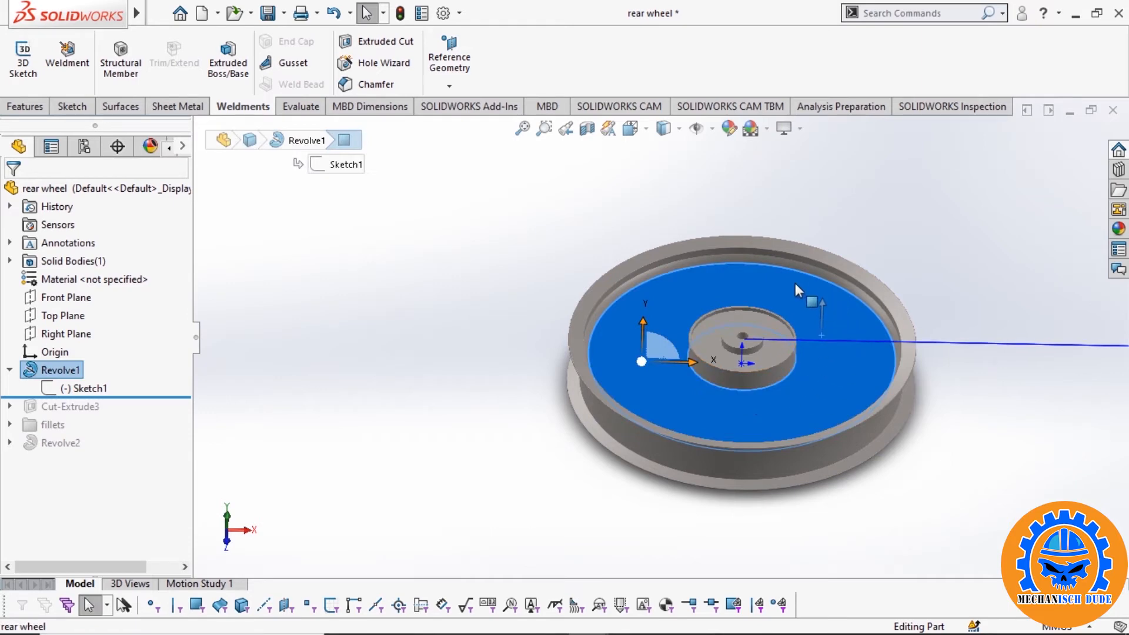
- Roll the rear wheel's history forward through Cut-Extrude3, the fillets folder and Revolve2
mouse_move(141, 395)
left_mouse_down()
mouse_move(141, 412)
mouse_move(130, 411)
left_mouse_up()
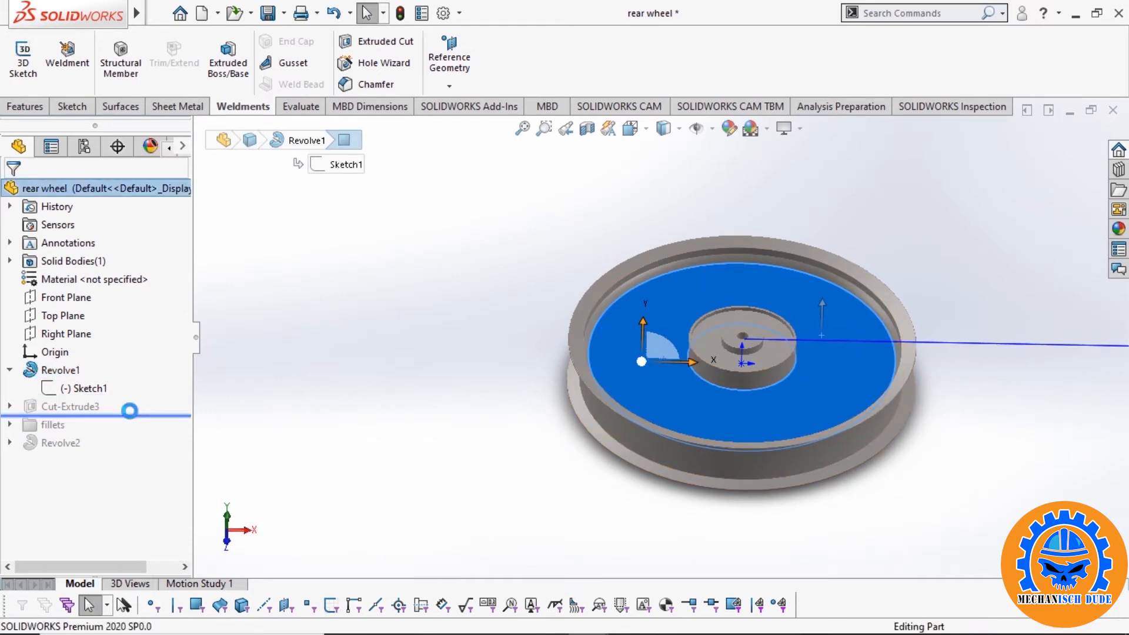
middle_click_drag(934, 331, 949, 359)
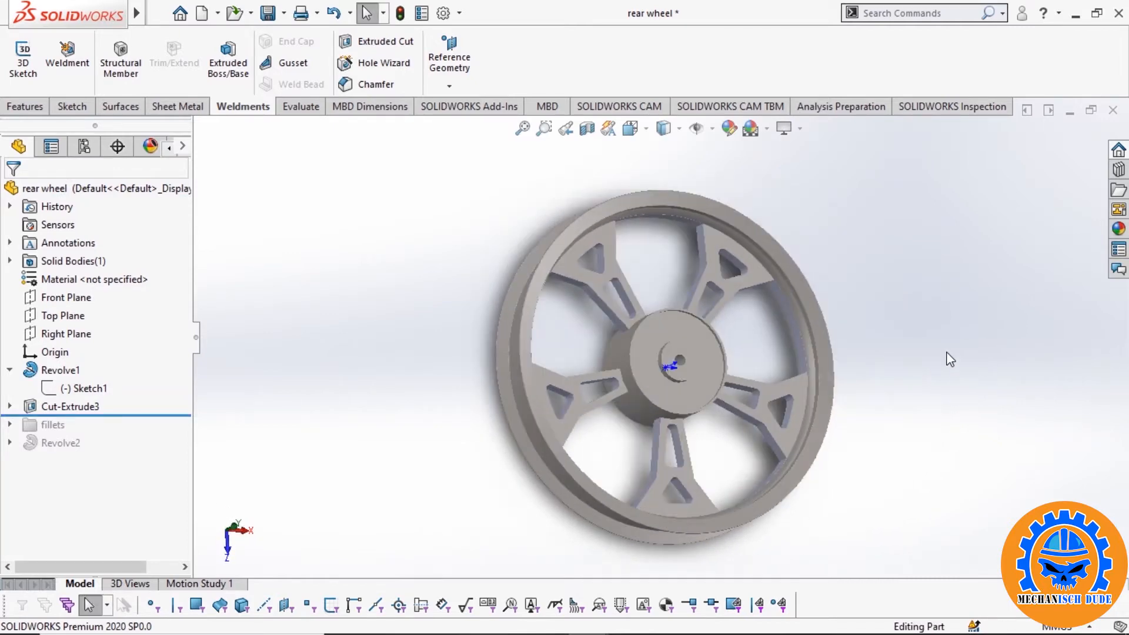
left_click_drag(115, 415, 99, 435)
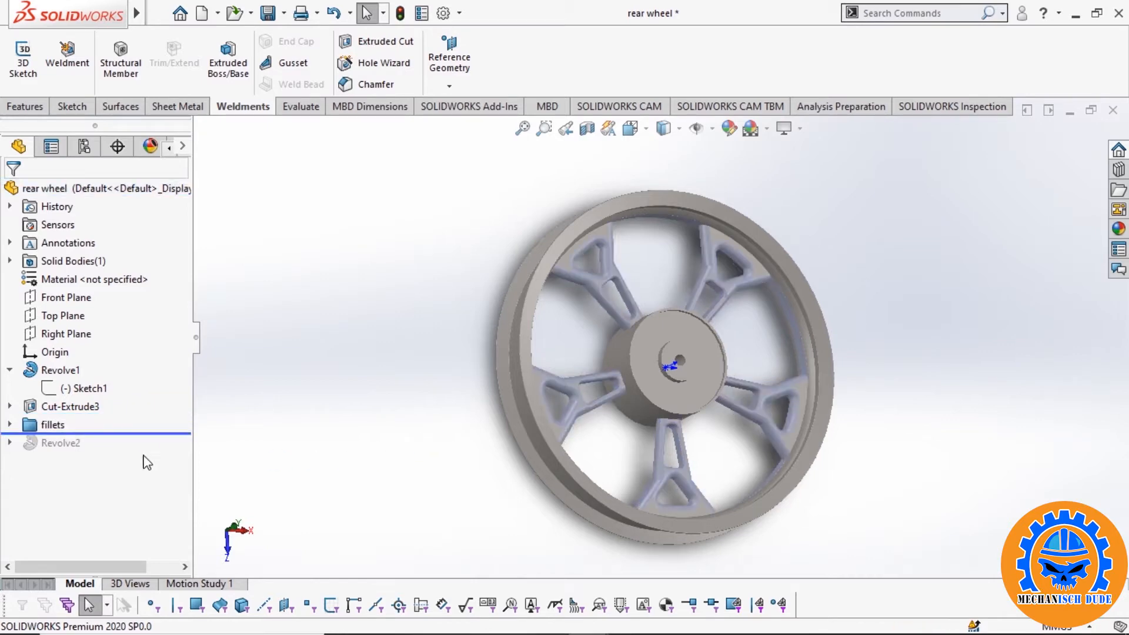
left_click_drag(138, 434, 136, 451)
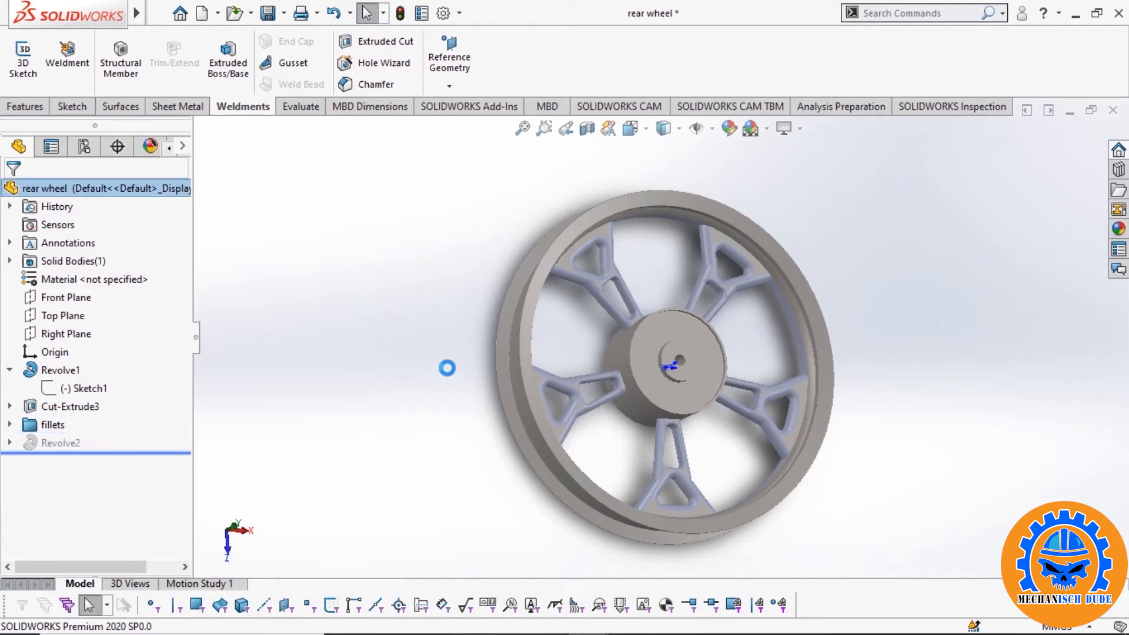
middle_click_drag(453, 365, 867, 421)
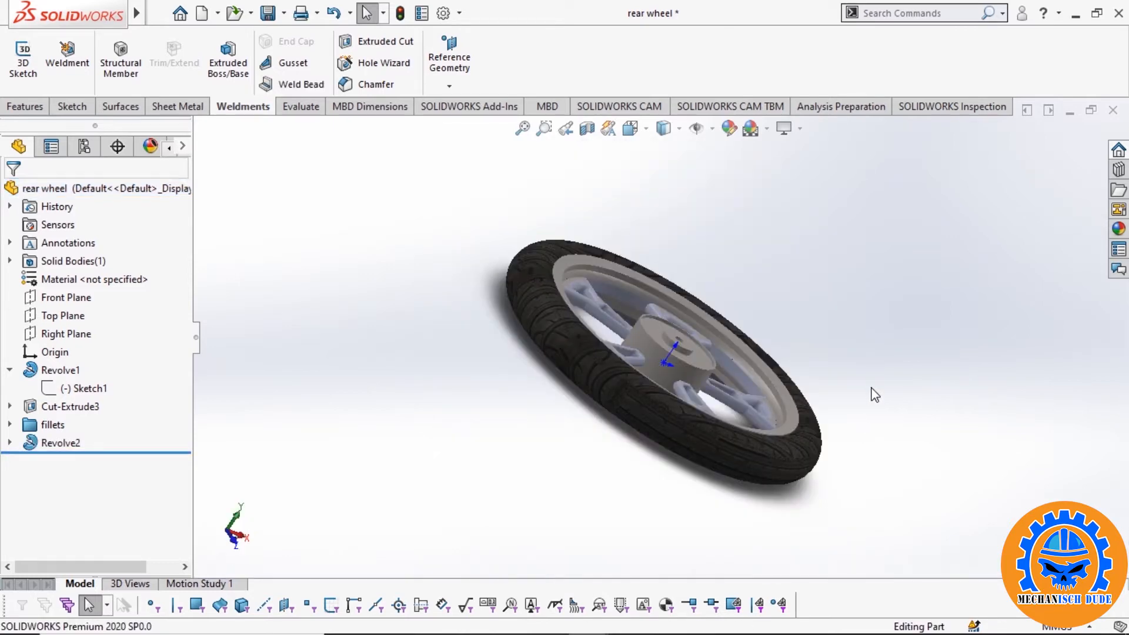
scroll(647, 424, "down", 3)
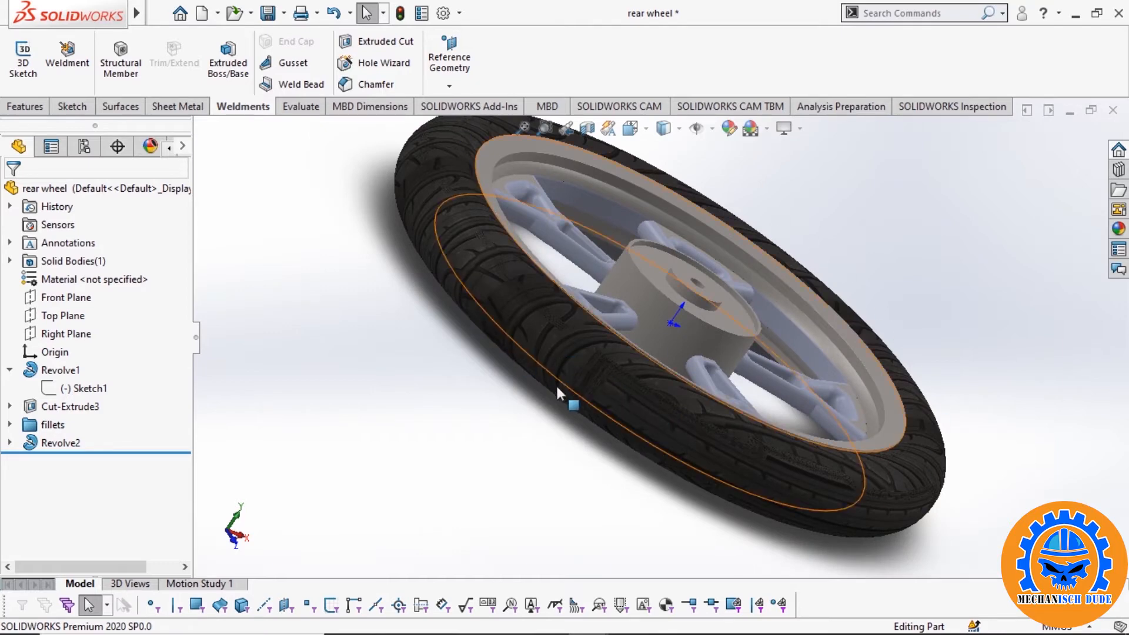
- Apply the tire tread appearance from the Rubber textures to the rear wheel's tire
left_click(1119, 227)
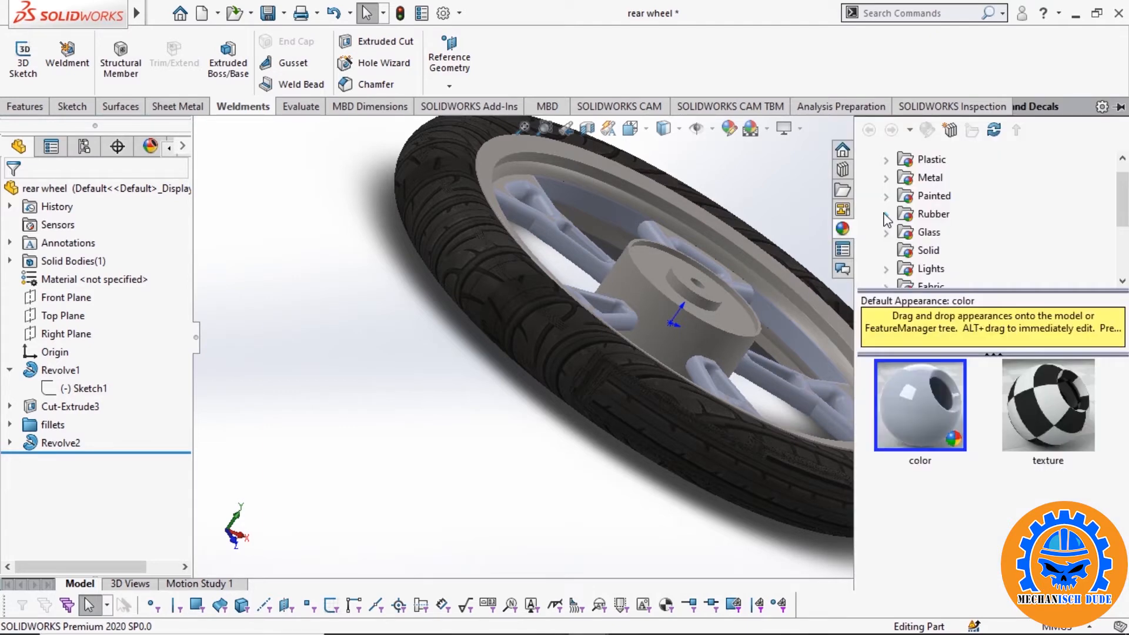
left_click(886, 215)
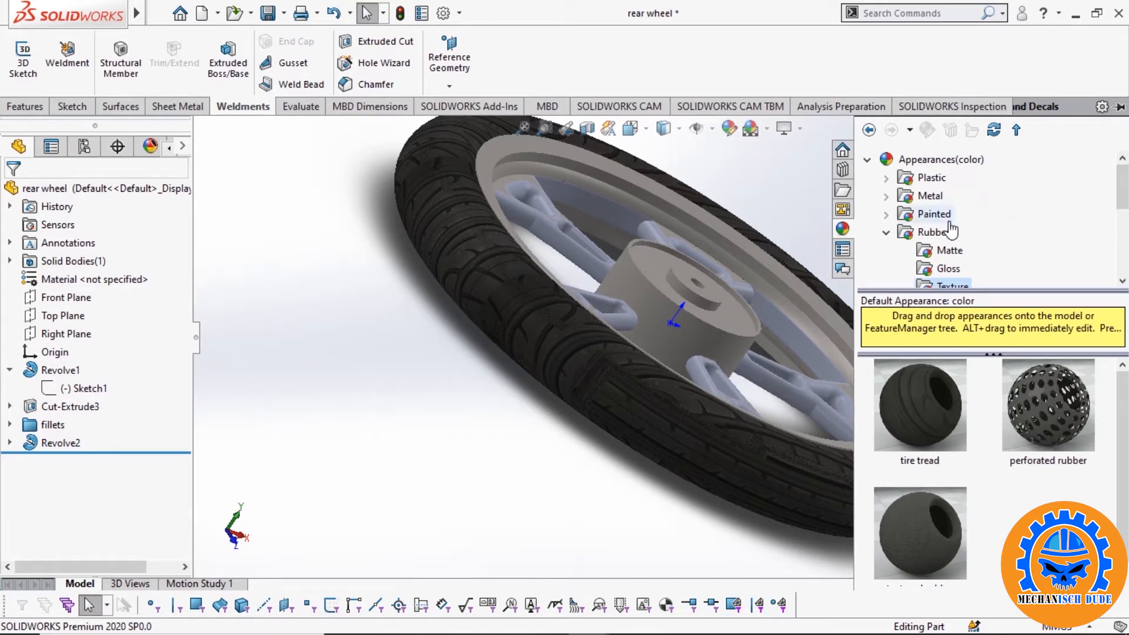
scroll(1023, 229, "down", 1)
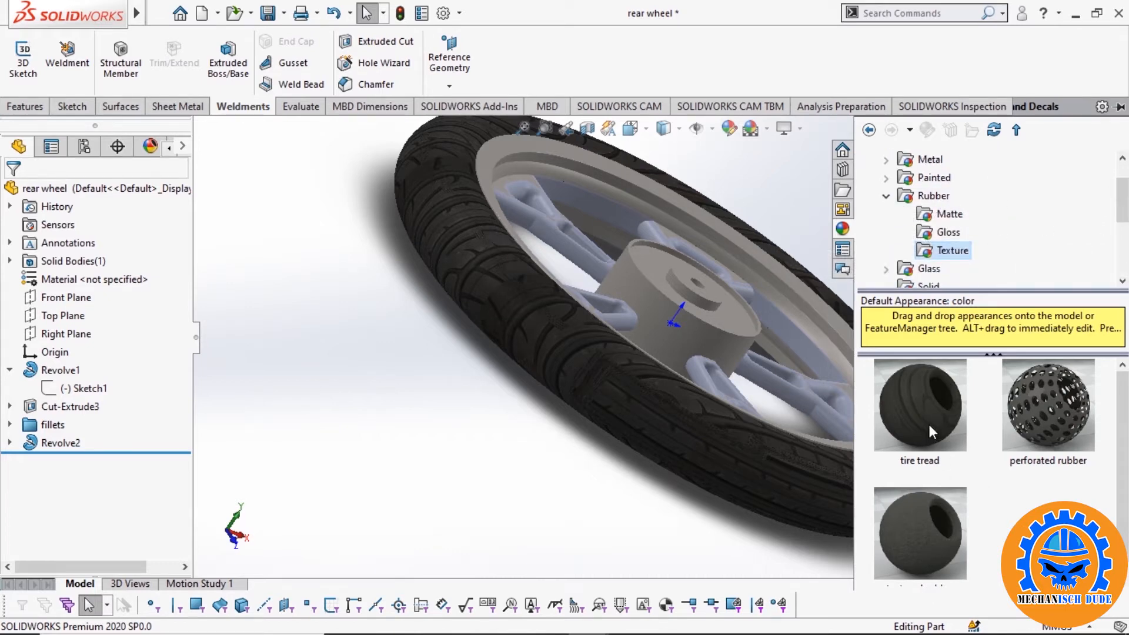
left_click_drag(929, 425, 697, 467)
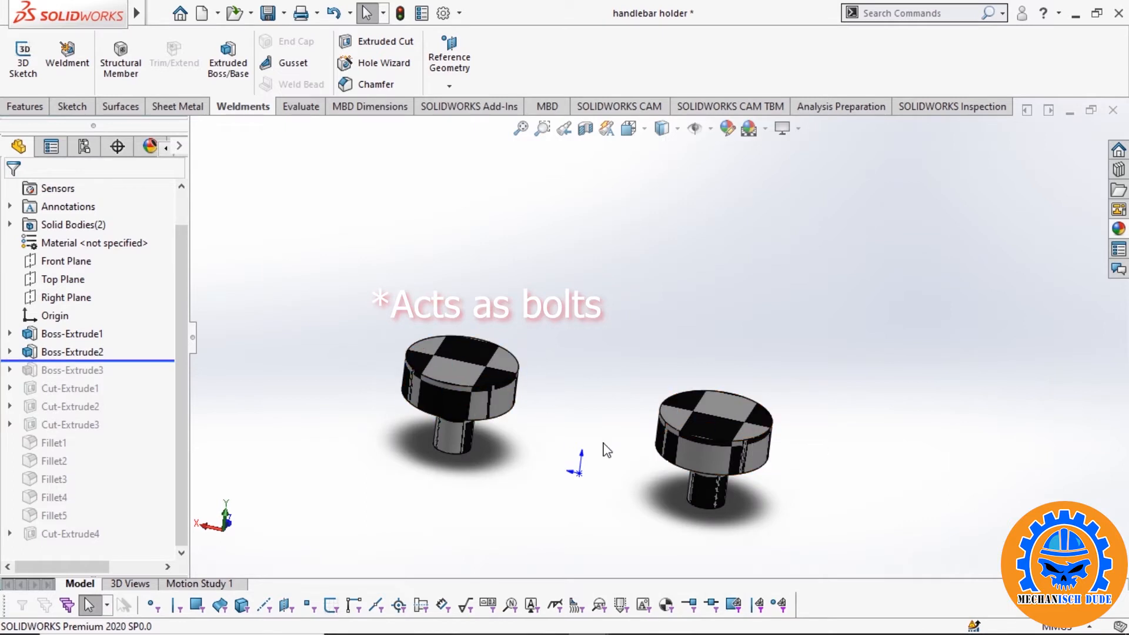
- Roll the handlebar holder's history forward through Boss-Extrude3, Cut-Extrude1, Cut-Extrude2 and Cut-Extrude3
left_click_drag(147, 361, 146, 378)
middle_click_drag(822, 452, 793, 354)
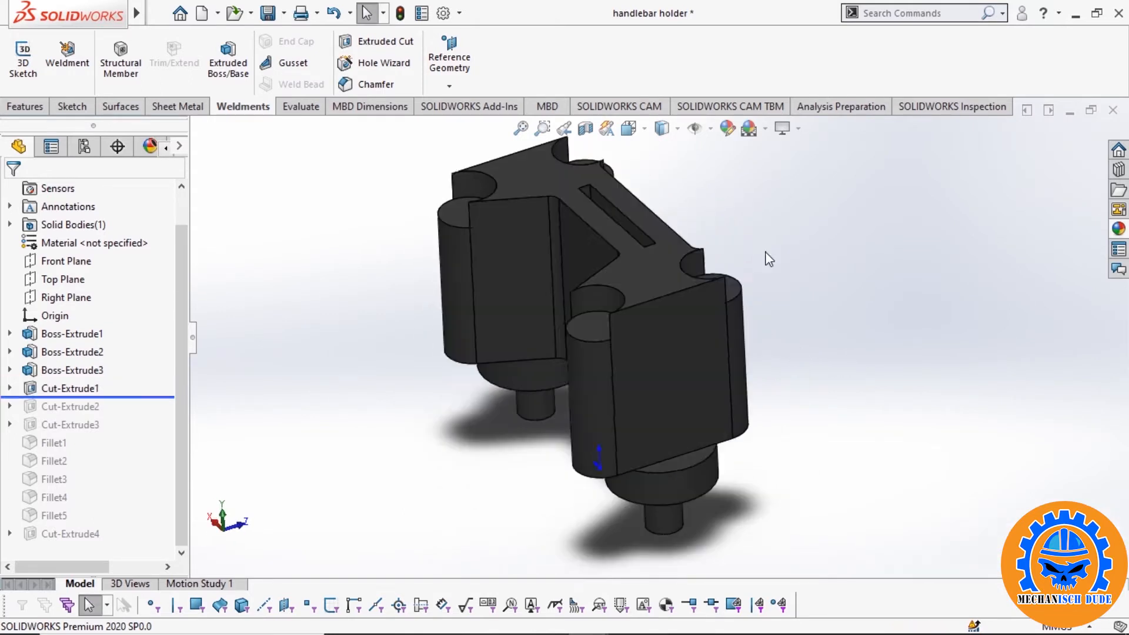
middle_click_drag(769, 252, 646, 322)
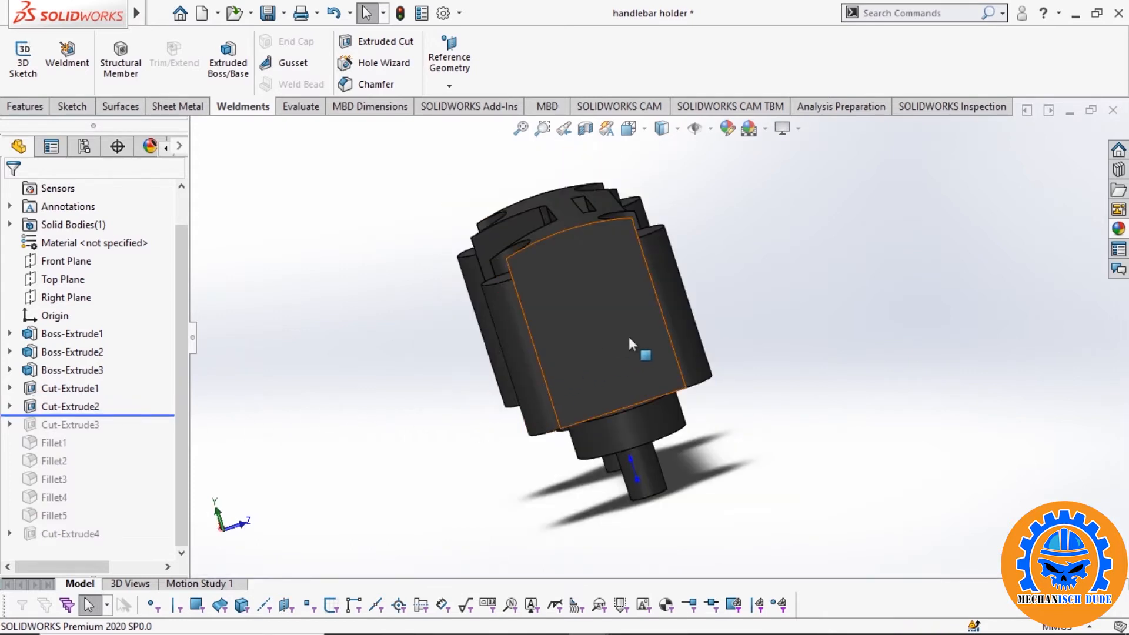
left_click_drag(135, 415, 128, 434)
middle_click_drag(401, 297, 418, 489)
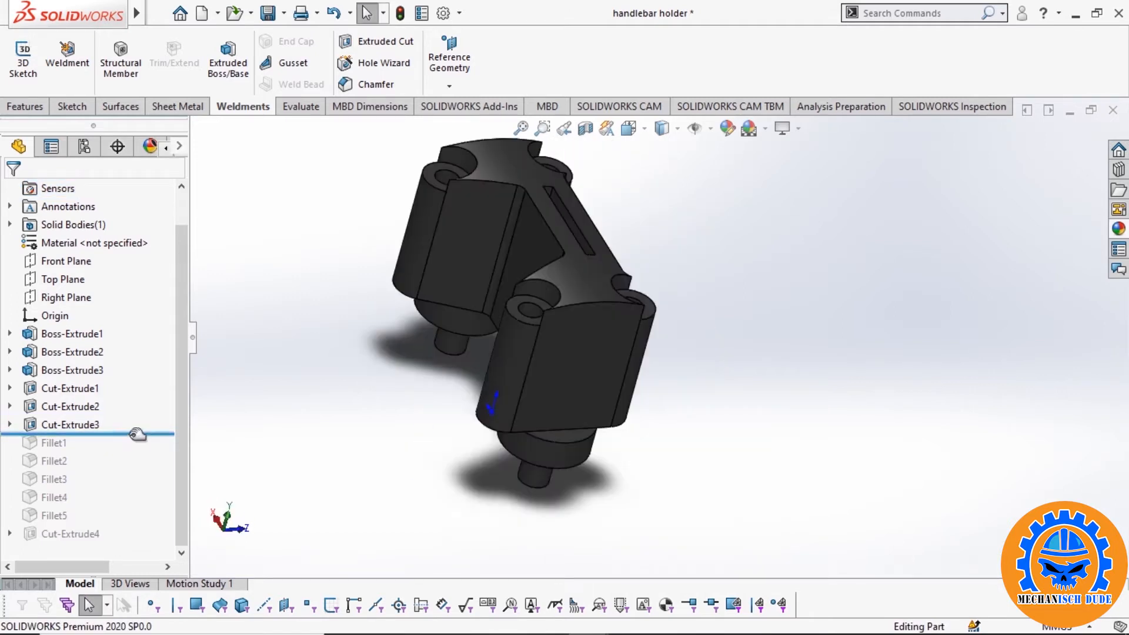
- Roll the handlebar holder's history forward through Fillet1 to Fillet5 and the final Cut-Extrude4
left_click_drag(138, 434, 118, 523)
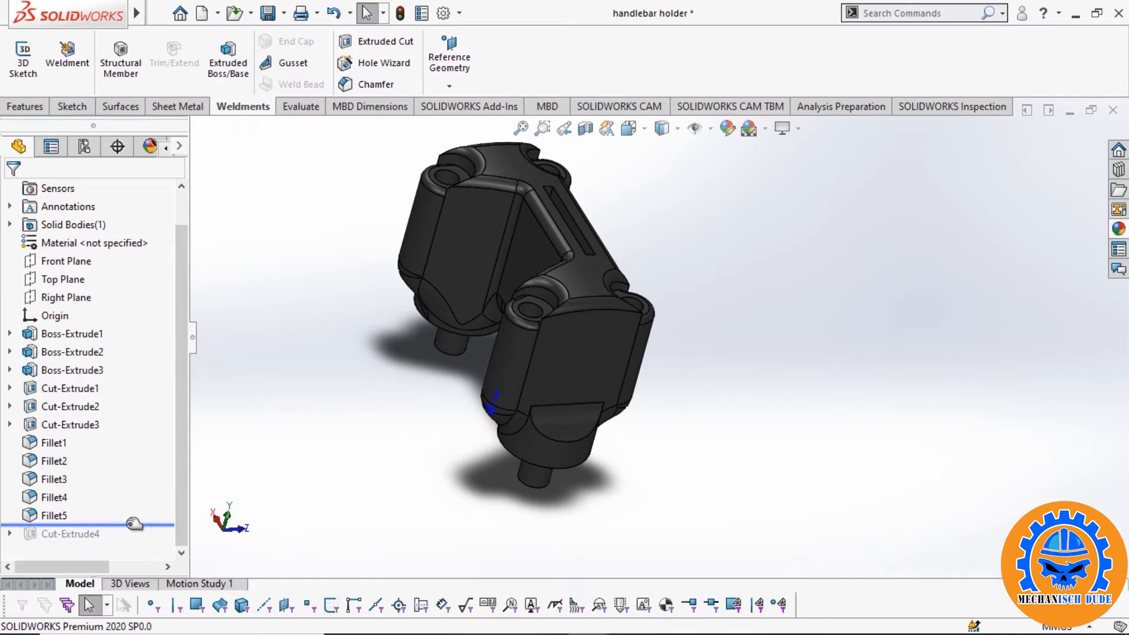
left_click_drag(134, 523, 133, 542)
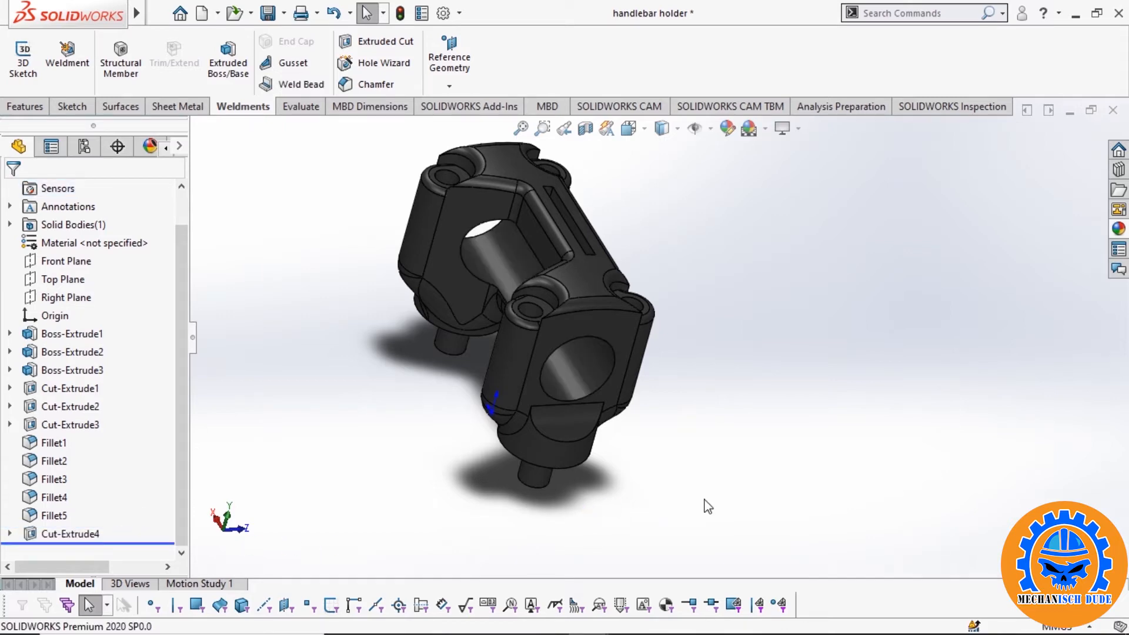
middle_click_drag(697, 493, 729, 451)
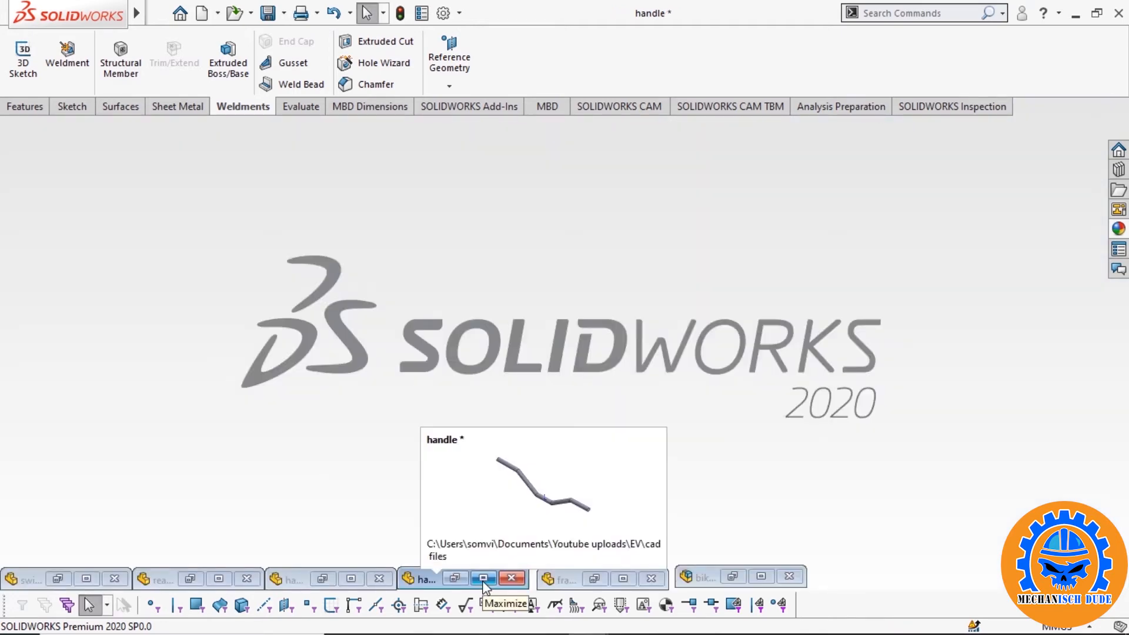
- Switch to the handle part and examine the dimensioned handlebar path in Sketch2
left_click(484, 579)
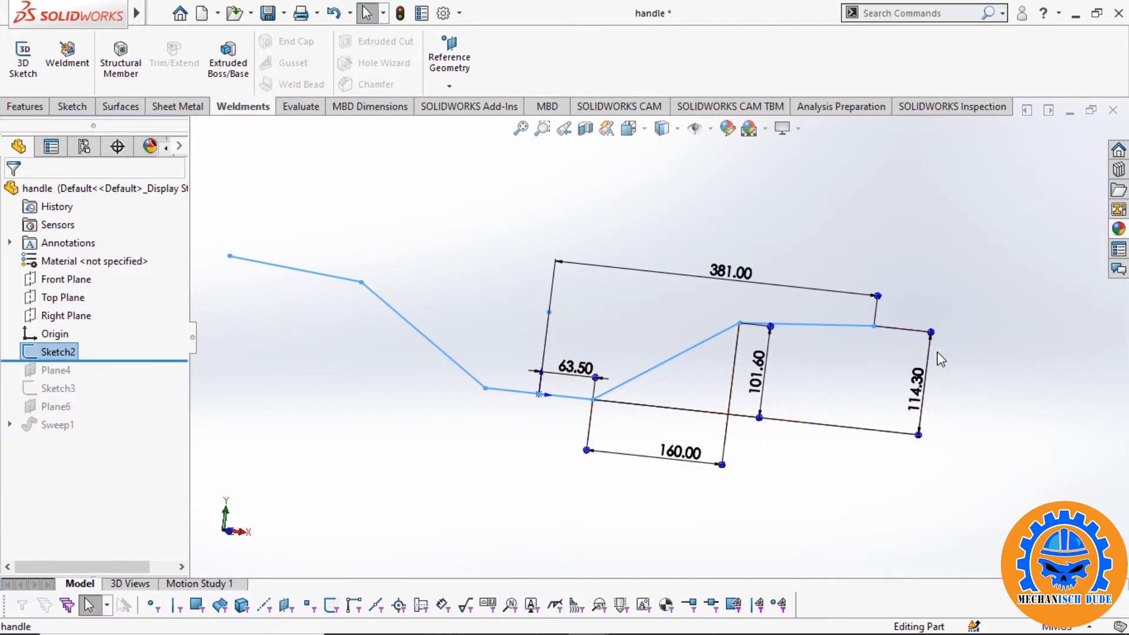
mouse_move(867, 487)
middle_mouse_down()
mouse_move(448, 398)
mouse_move(546, 443)
middle_mouse_up()
scroll(444, 385, "down", 1)
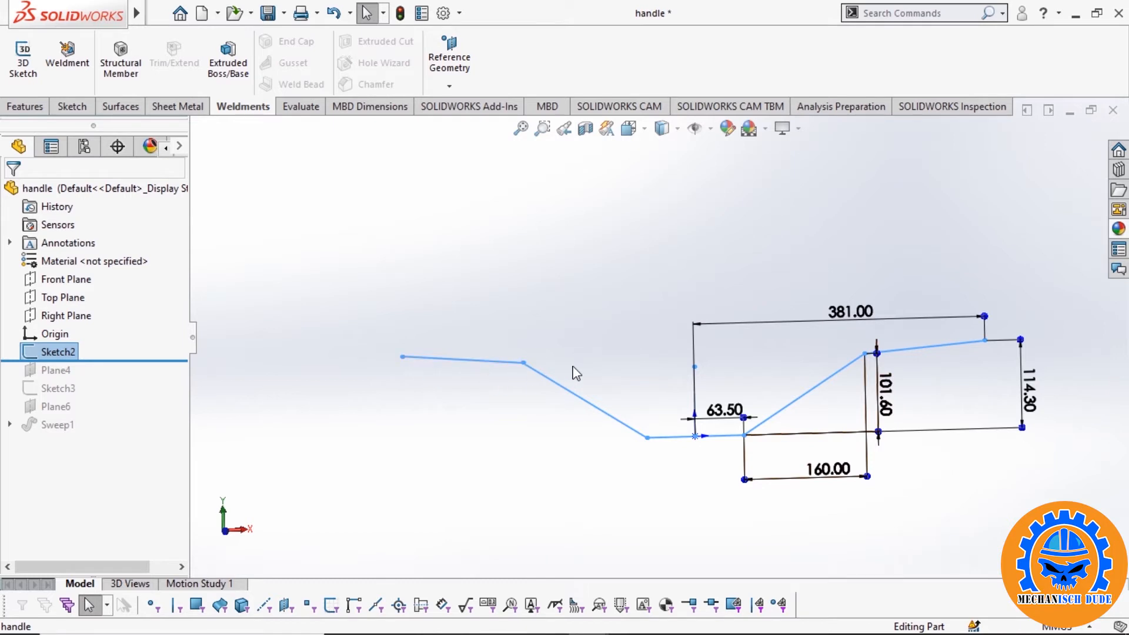
- Roll the handle's history forward through Plane4 and Sketch3, inspecting the plane against the handlebar path
left_click_drag(149, 360, 148, 378)
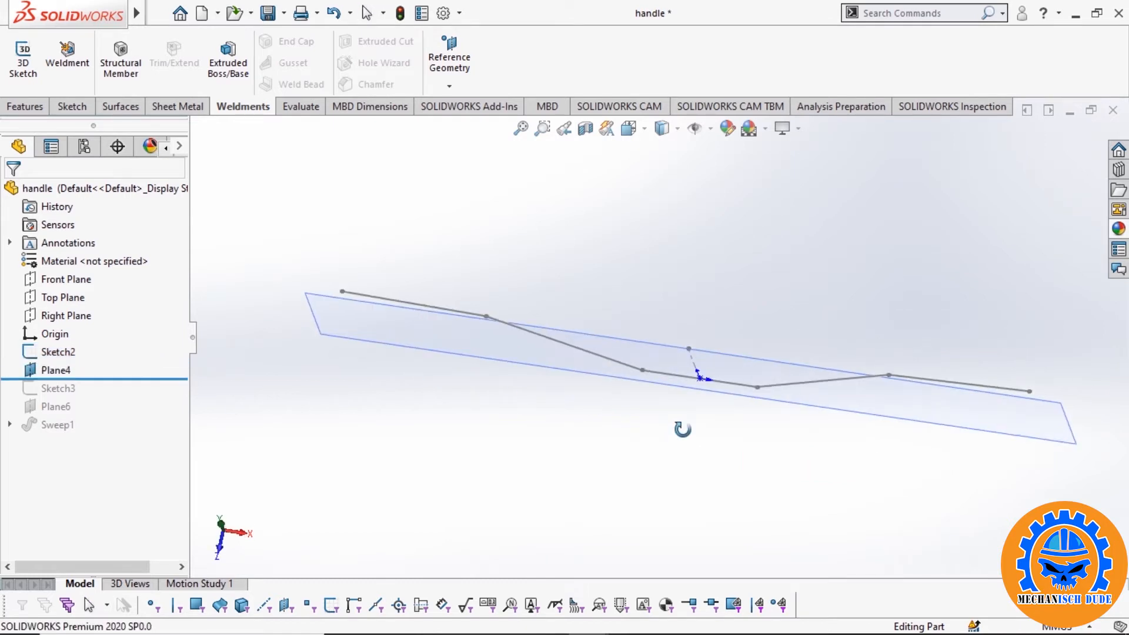
middle_click_drag(682, 429, 708, 433)
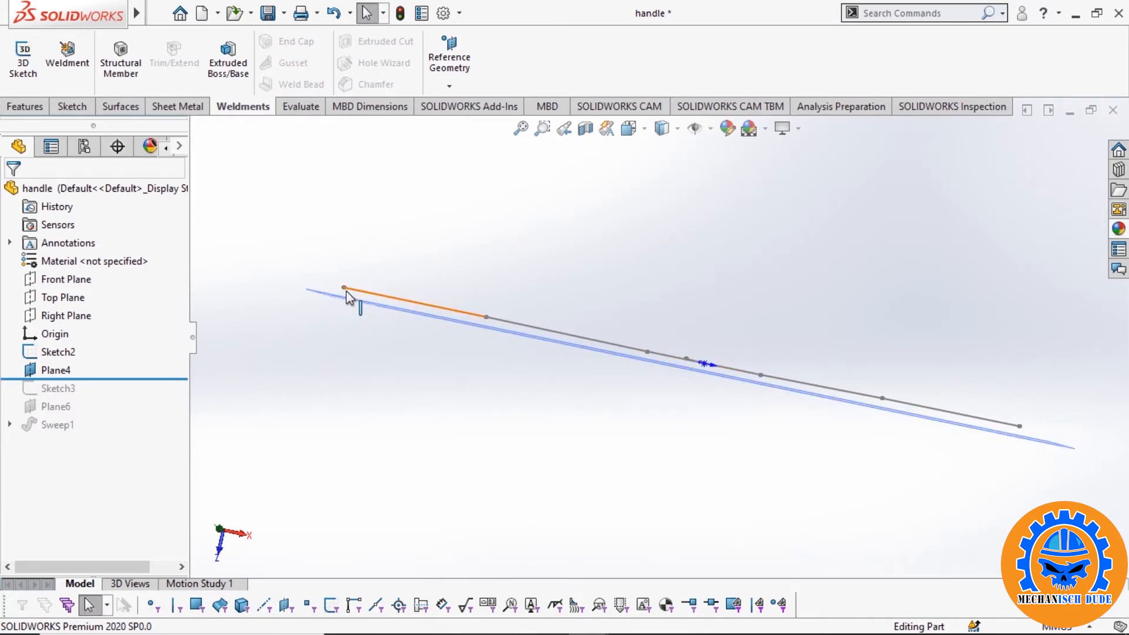
left_click_drag(149, 380, 148, 397)
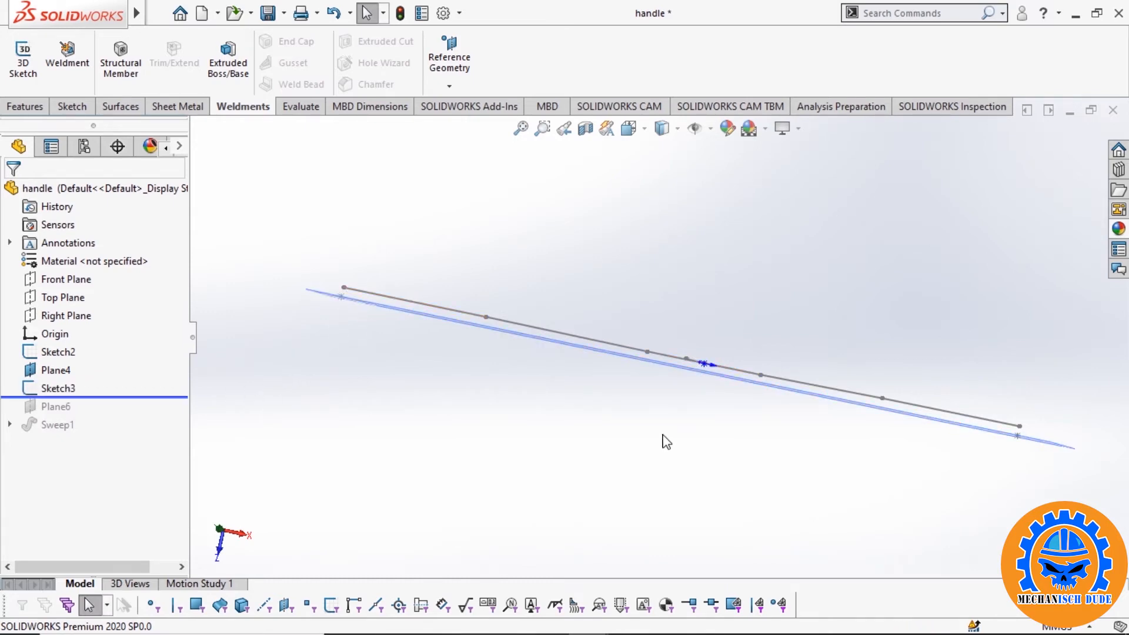
middle_click_drag(663, 444, 681, 333)
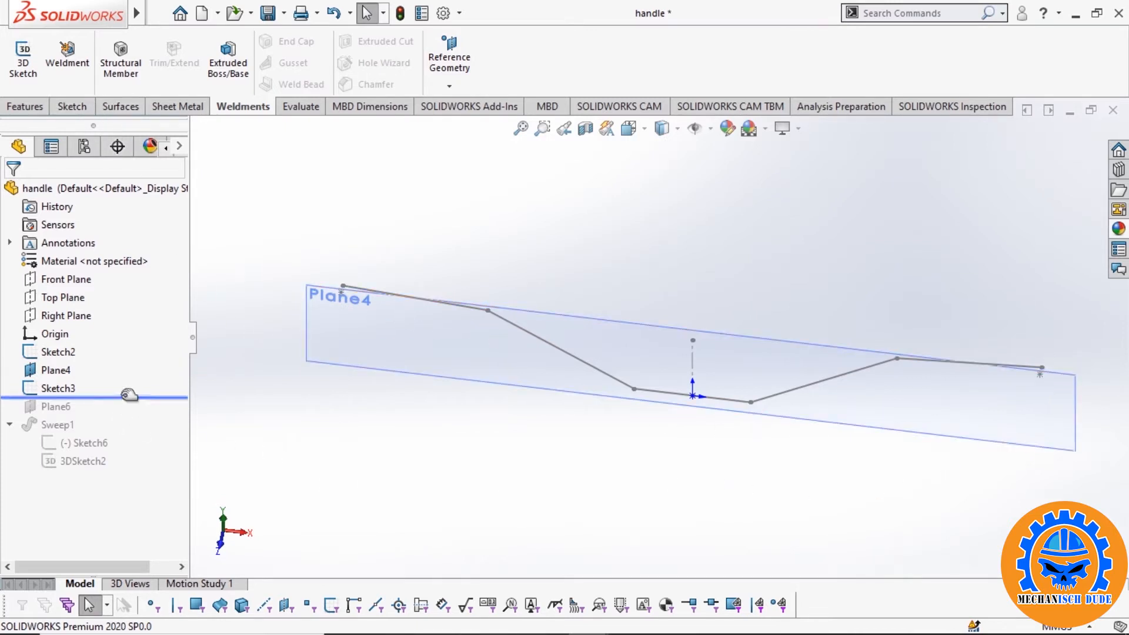
- Roll the handle's history forward through Plane6 and Sweep1, and inspect the swept handlebar tube
left_click_drag(125, 397, 125, 415)
mouse_move(947, 341)
middle_mouse_down()
mouse_move(916, 321)
mouse_move(876, 333)
middle_mouse_up()
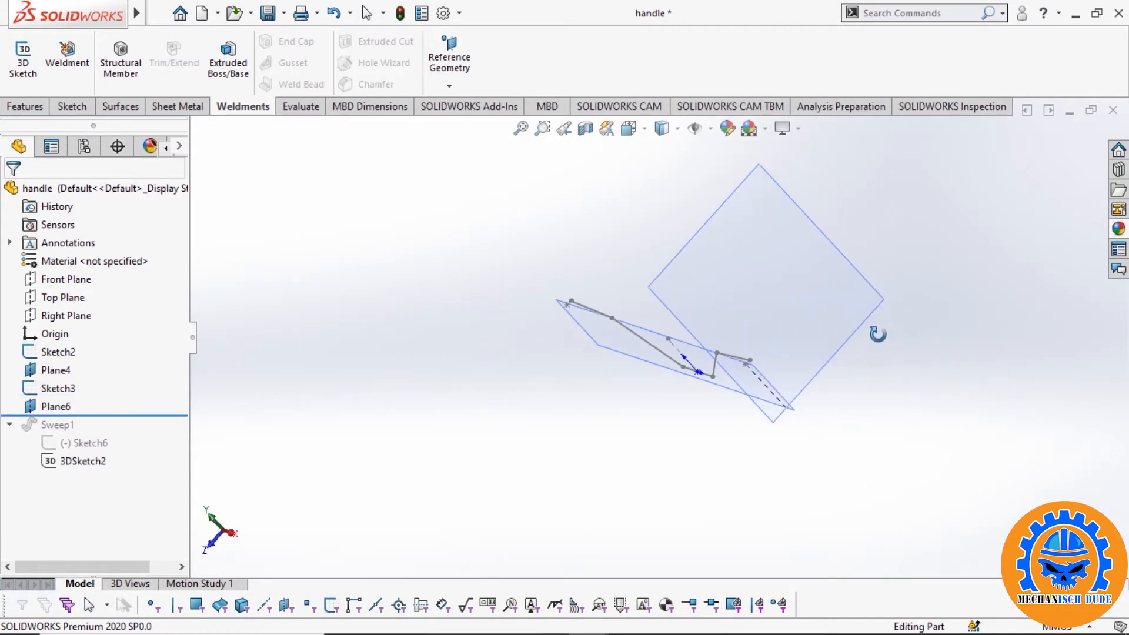
scroll(780, 356, "down", 5)
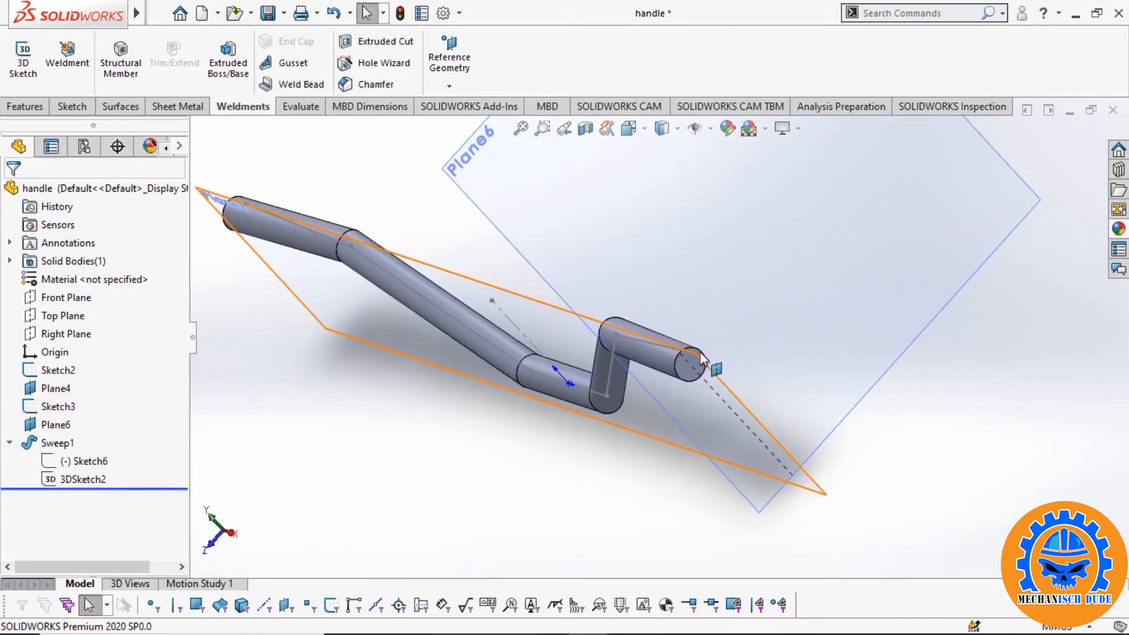
scroll(703, 358, "down", 2)
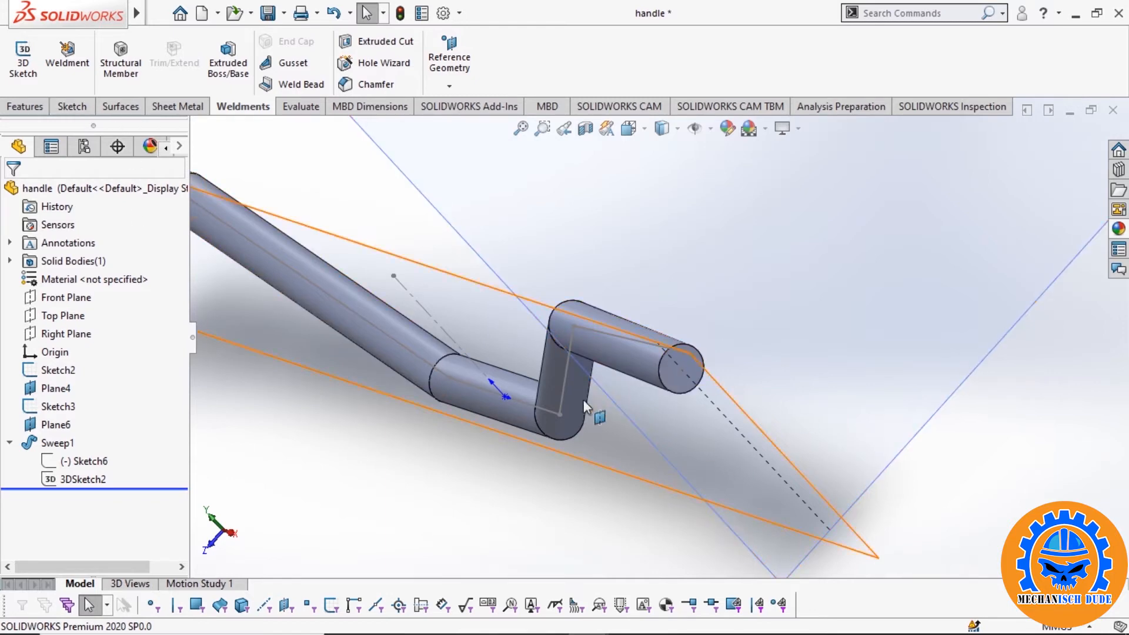
scroll(403, 388, "up", 4)
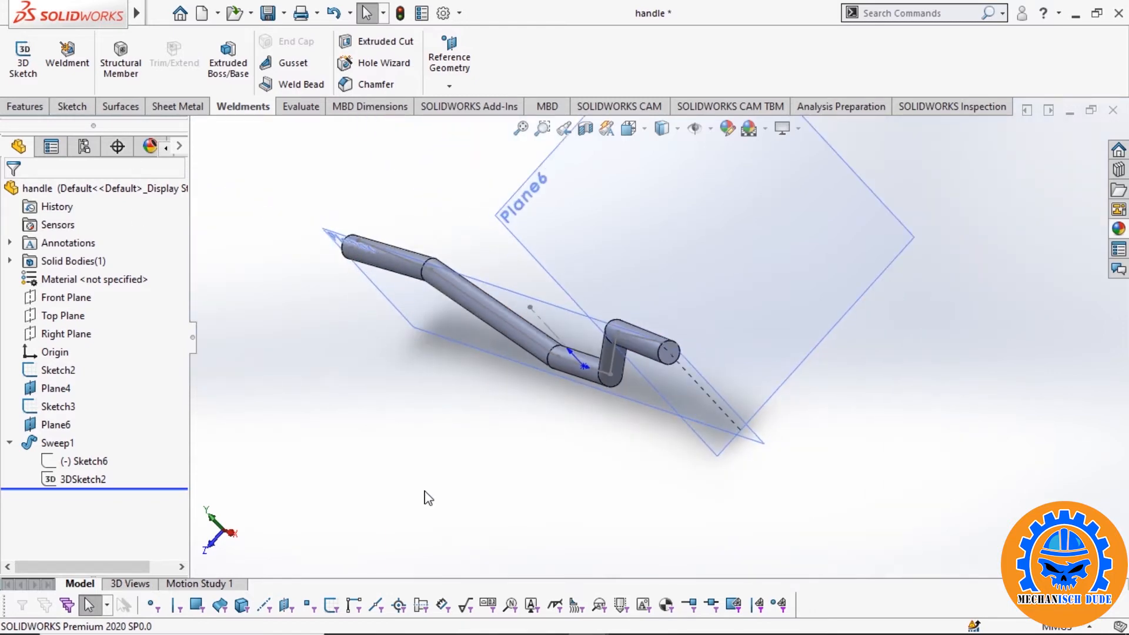
middle_click_drag(527, 477, 572, 395)
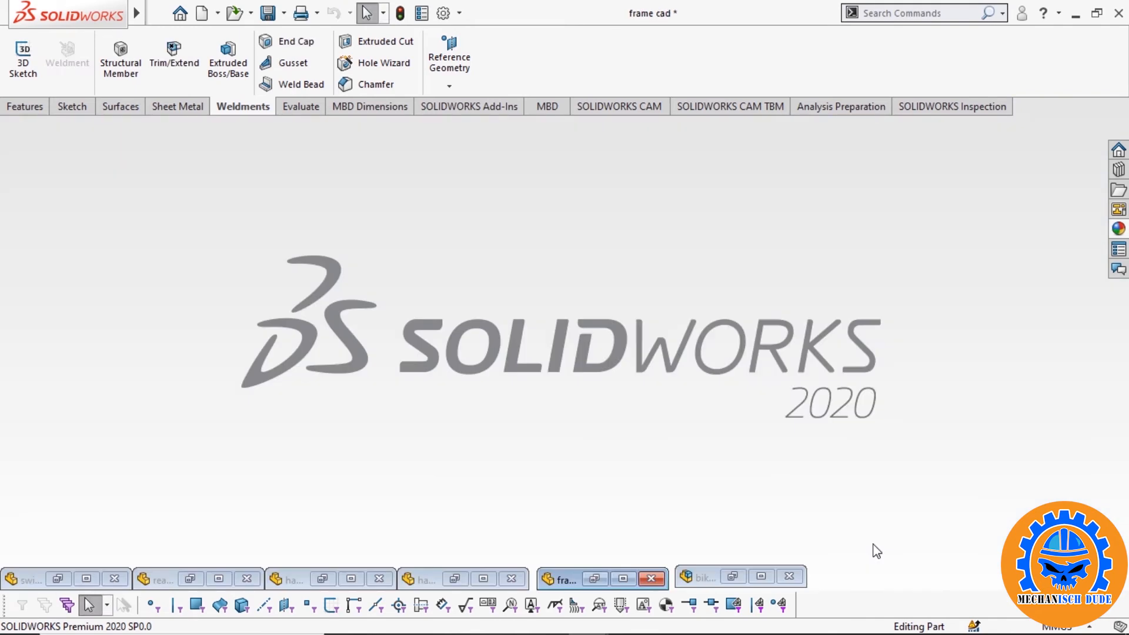
- Switch to the frame cad part, select Plane23 and examine the lower rear brackets and the monoshock bracket under the top pipe
left_click(595, 579)
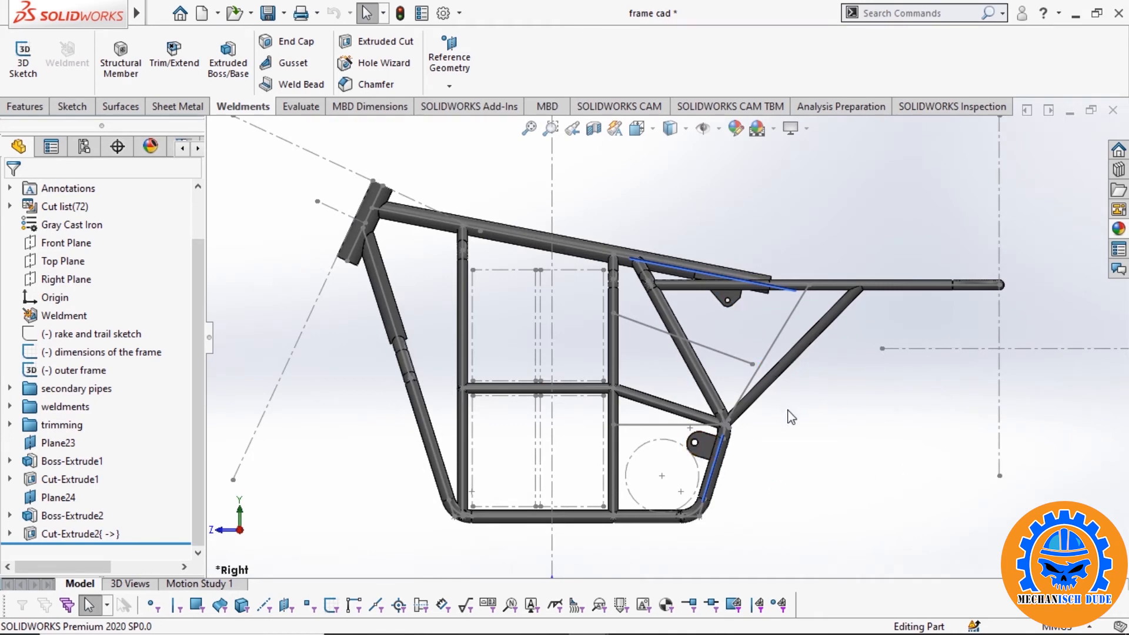
middle_click_drag(794, 436, 652, 421)
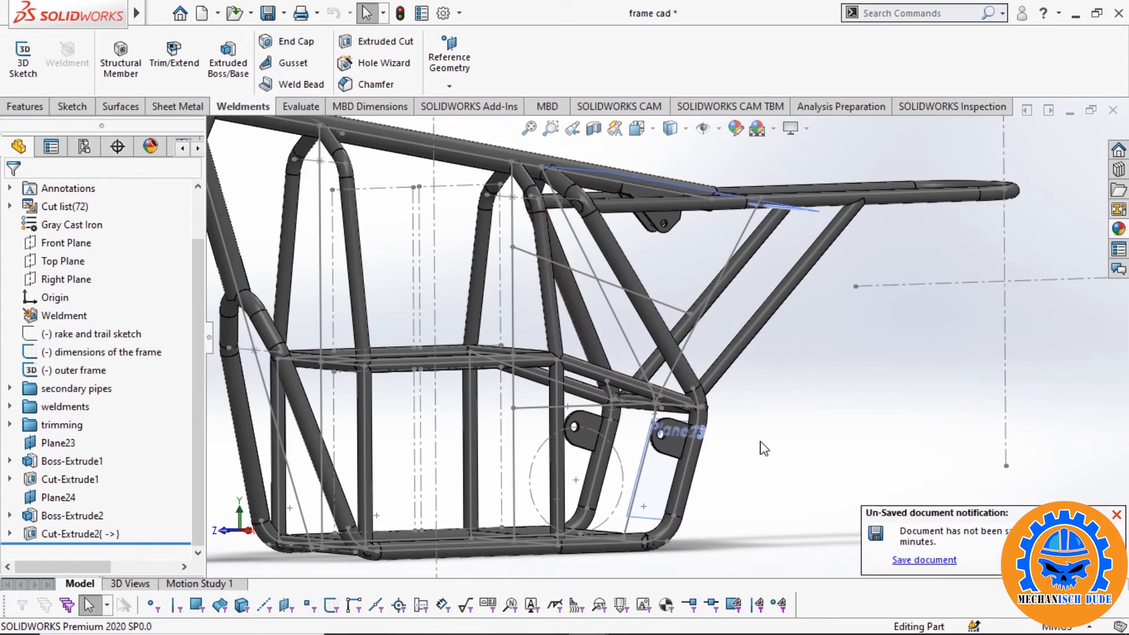
scroll(780, 496, "down", 2)
left_click(634, 465)
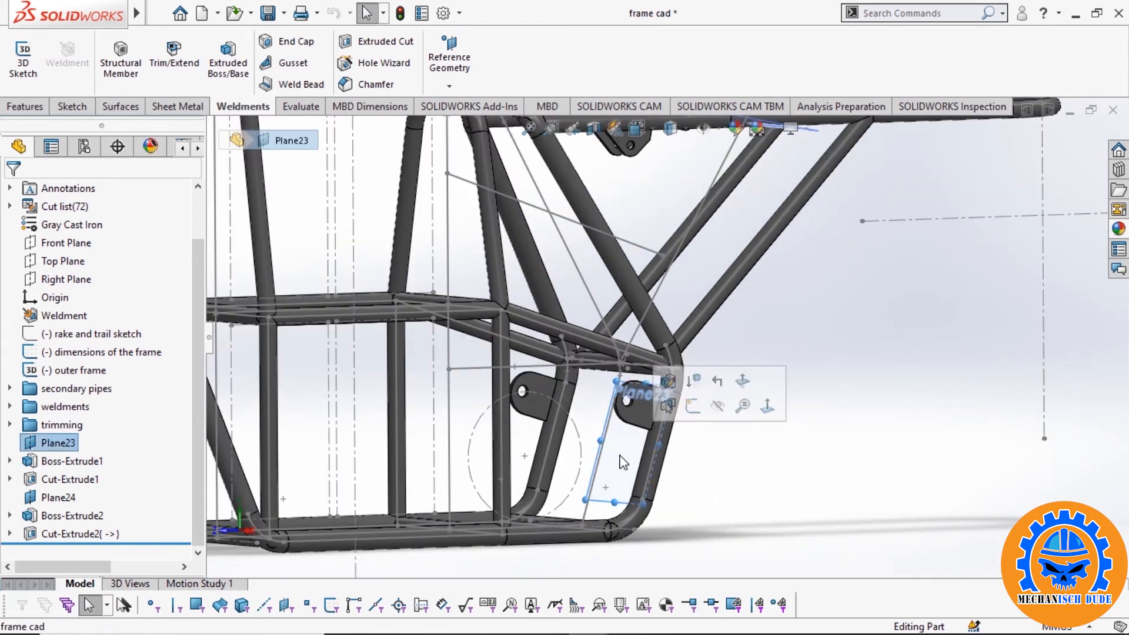
scroll(742, 409, "down", 2)
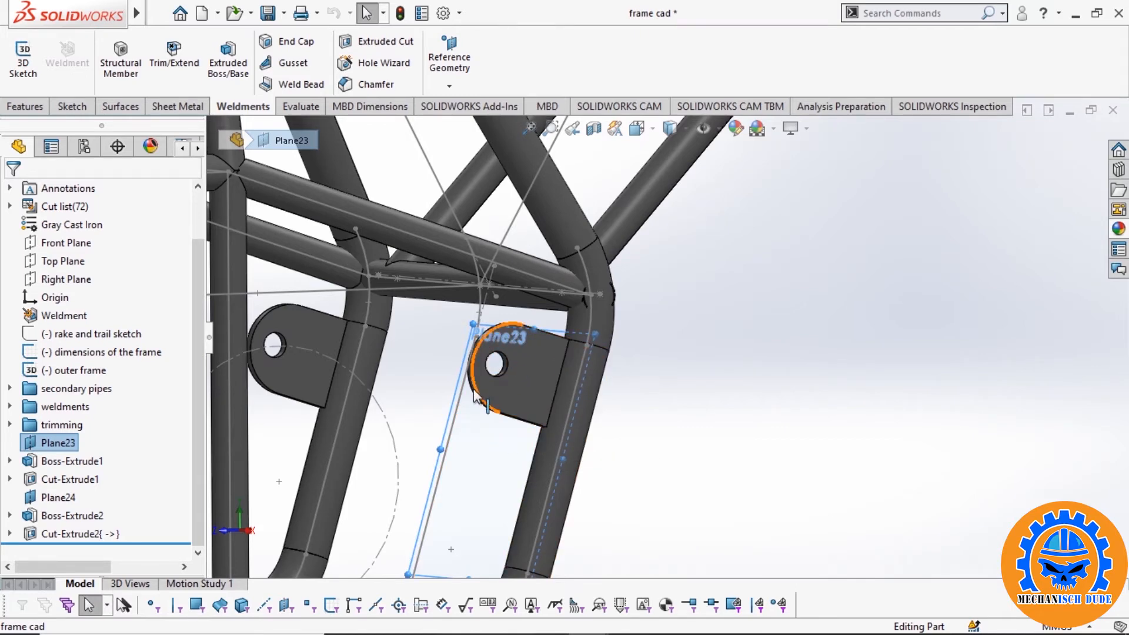
scroll(480, 361, "up", 6)
middle_click_drag(694, 269, 656, 263)
scroll(647, 263, "down", 4)
scroll(583, 168, "down", 3)
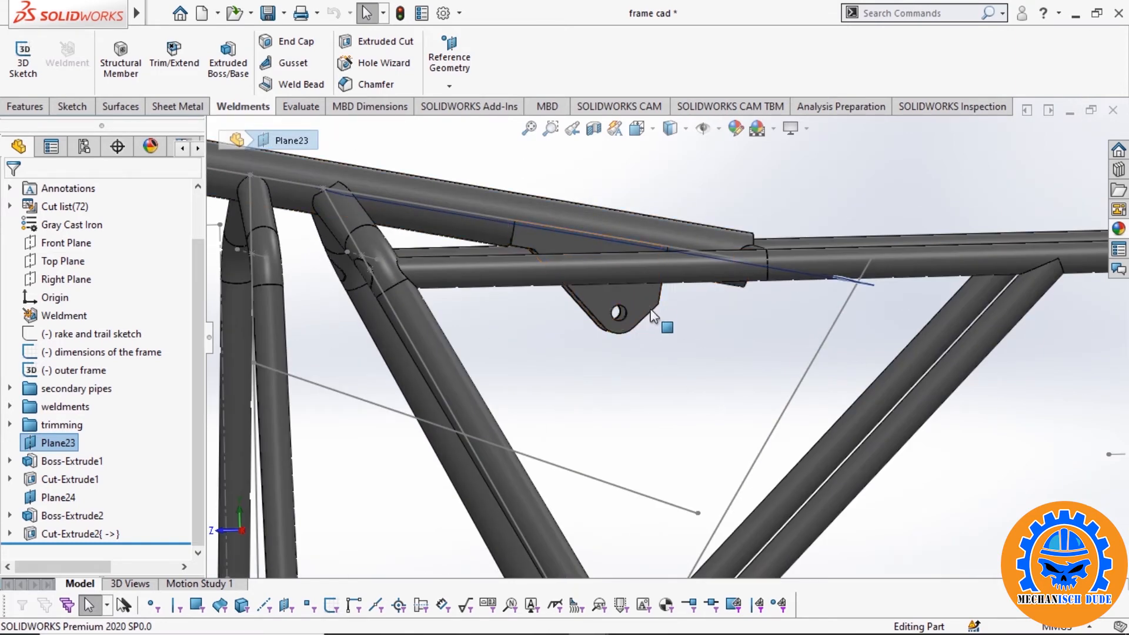
scroll(689, 400, "up", 2)
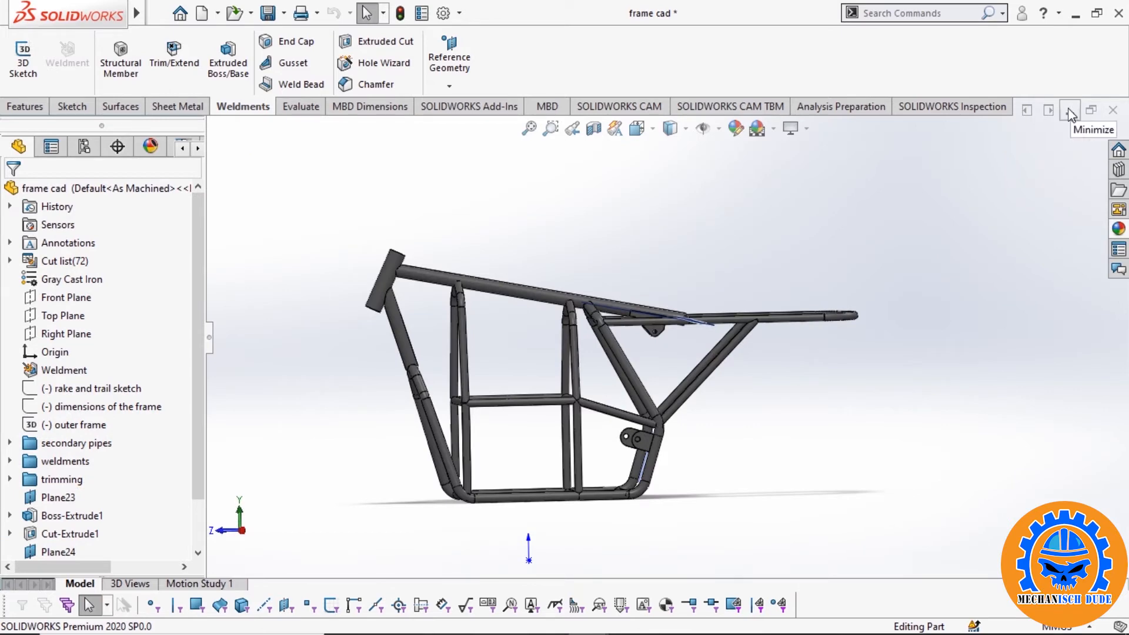
- Switch to the bike skeleton assembly and examine the swing arm's frame pivot and the rear wheel's axle slot
left_click(1069, 114)
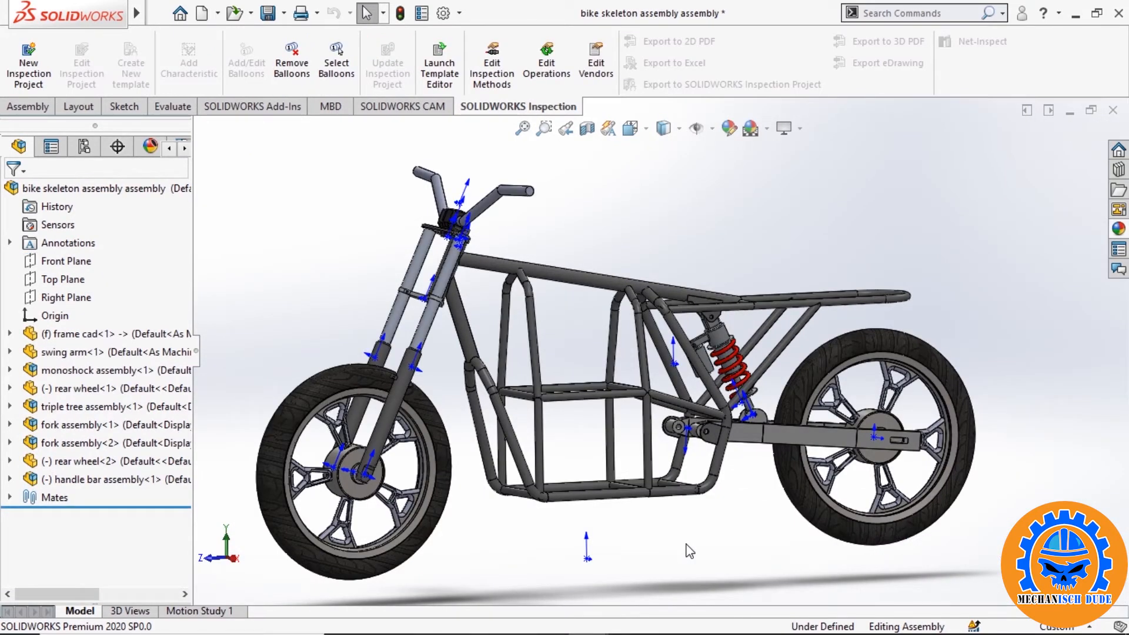
scroll(676, 435, "down", 5)
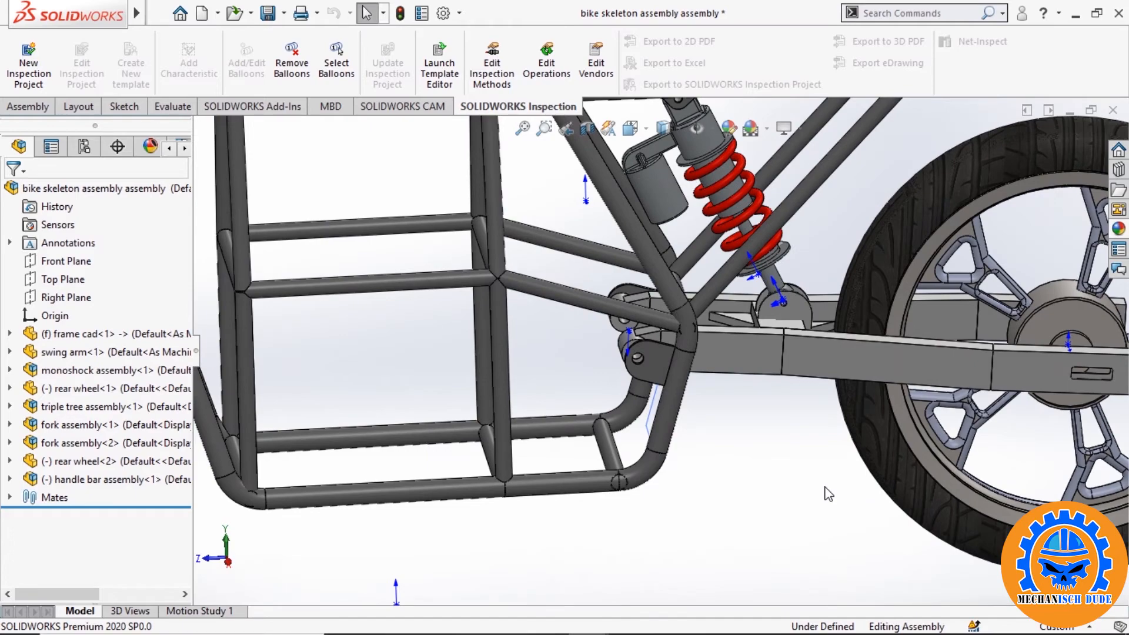
scroll(1009, 320, "up", 2)
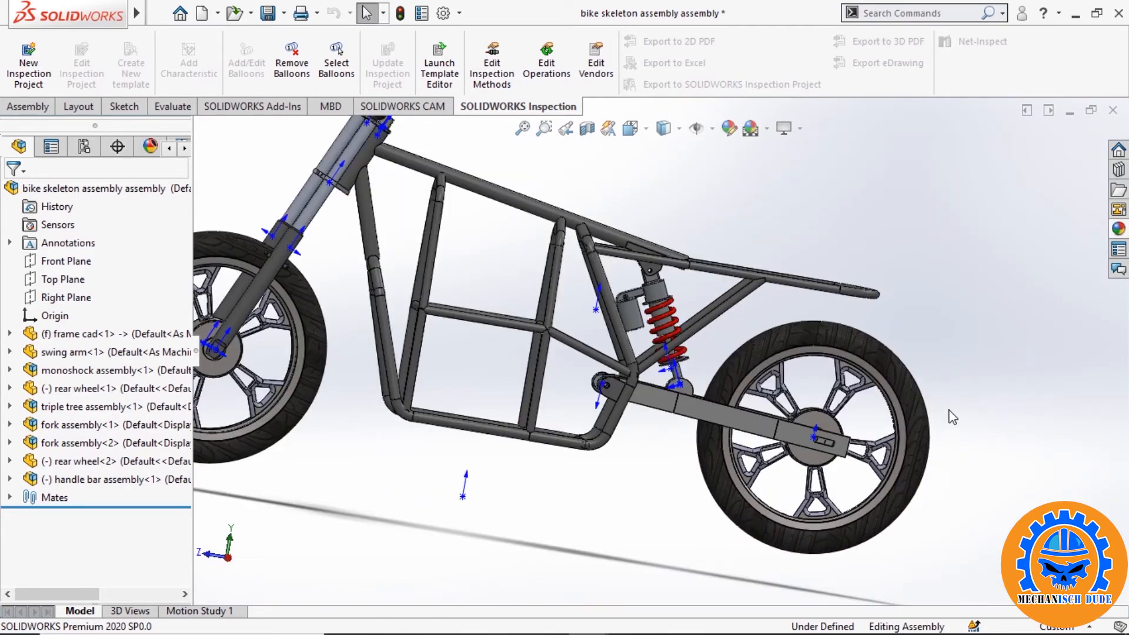
middle_click_drag(952, 417, 708, 385)
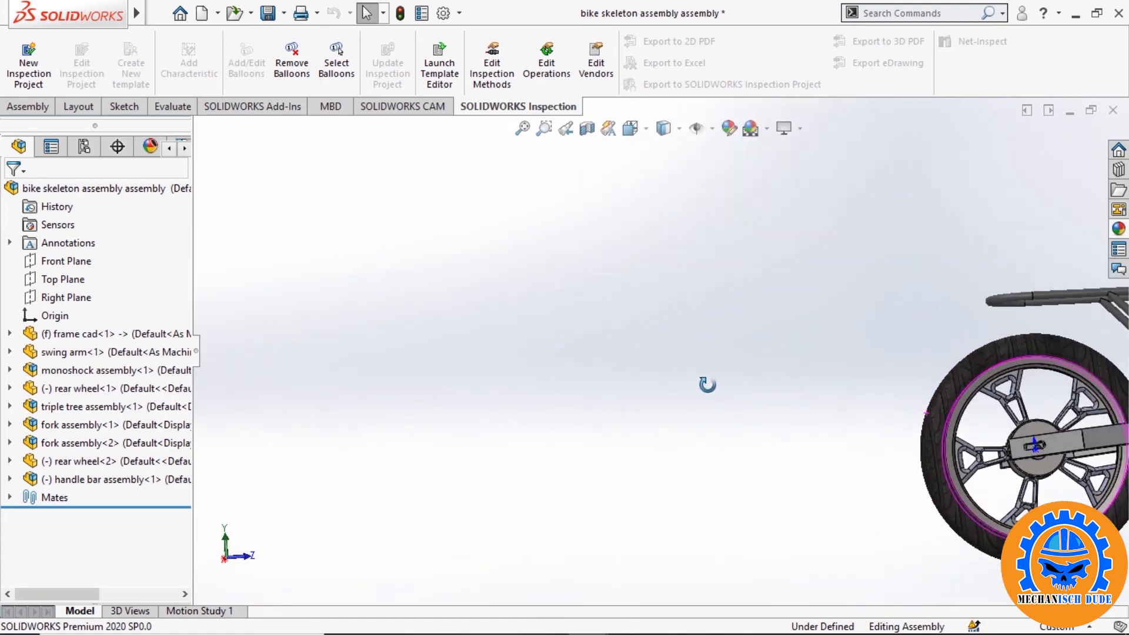
scroll(1013, 437, "down", 10)
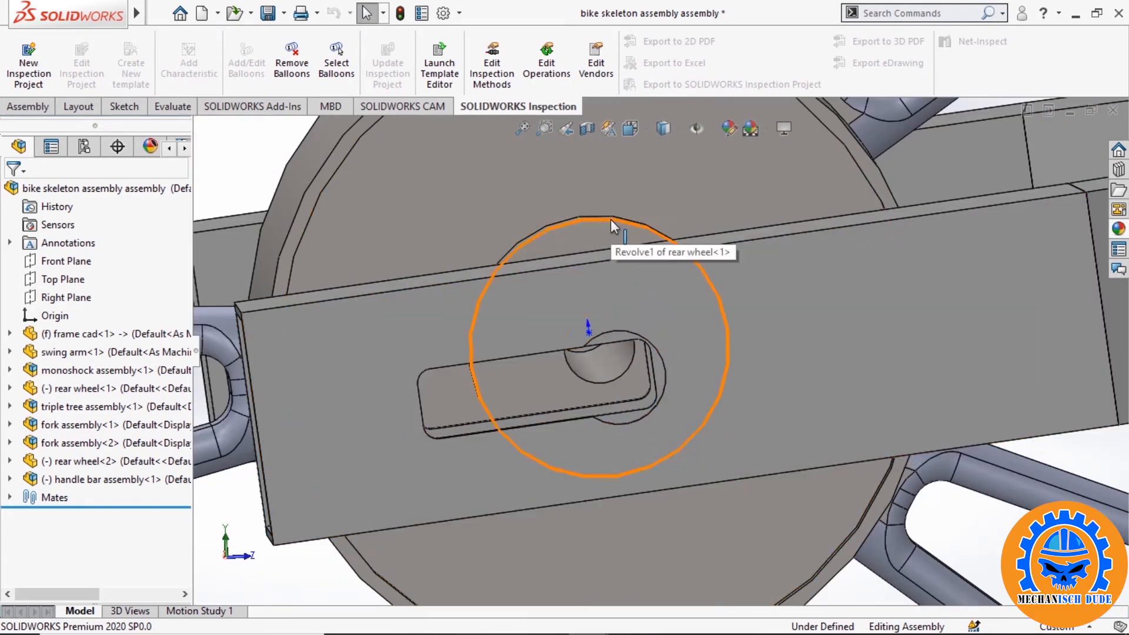
scroll(610, 220, "up", 10)
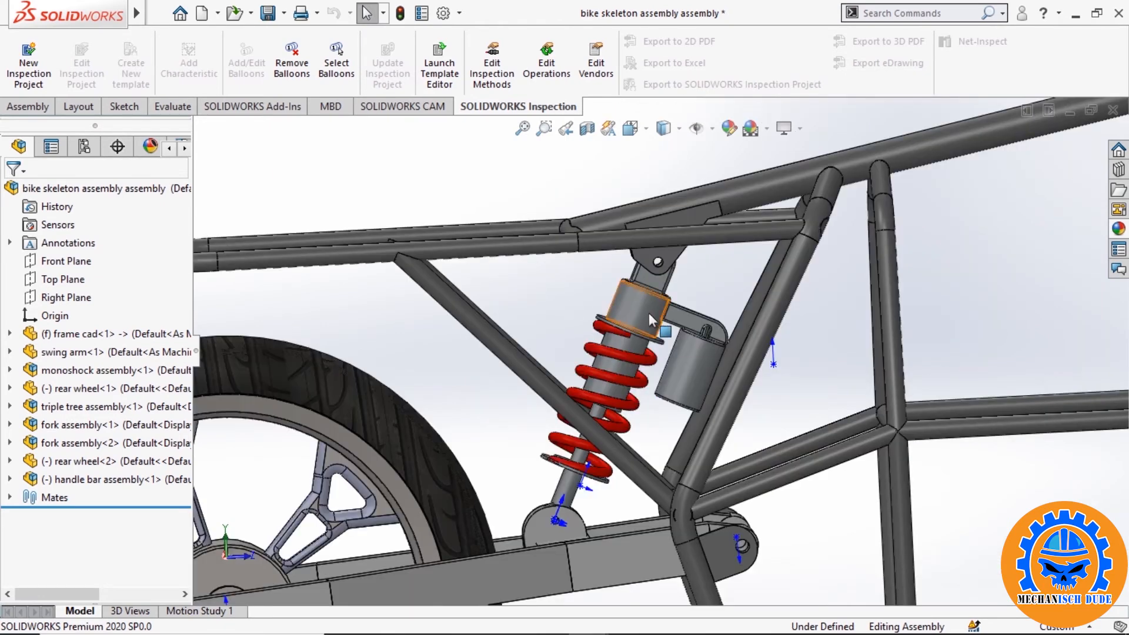
- Set the frame cad component's display to Wireframe and inspect the monoshock's upper mounting bracket
middle_click_drag(575, 514, 532, 517)
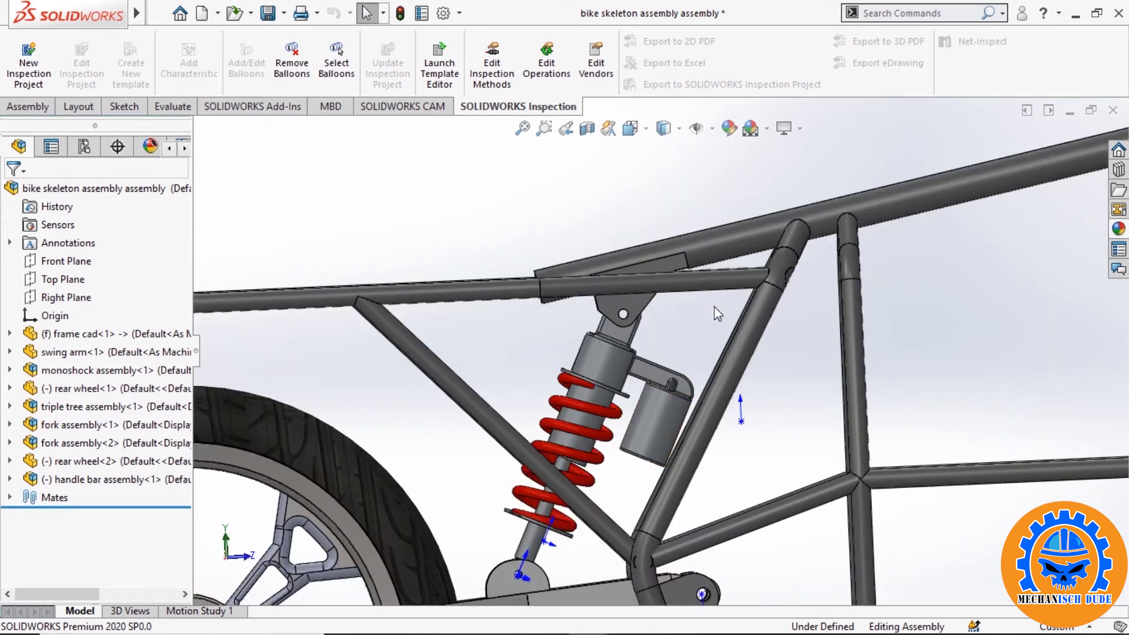
scroll(679, 244, "down", 5)
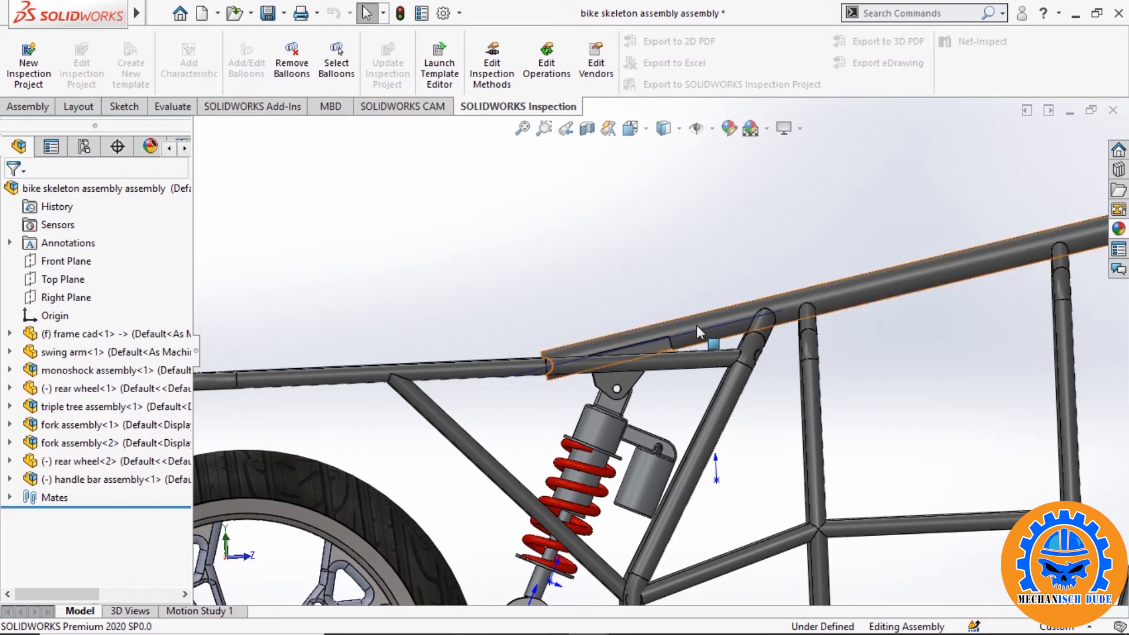
right_click(827, 295)
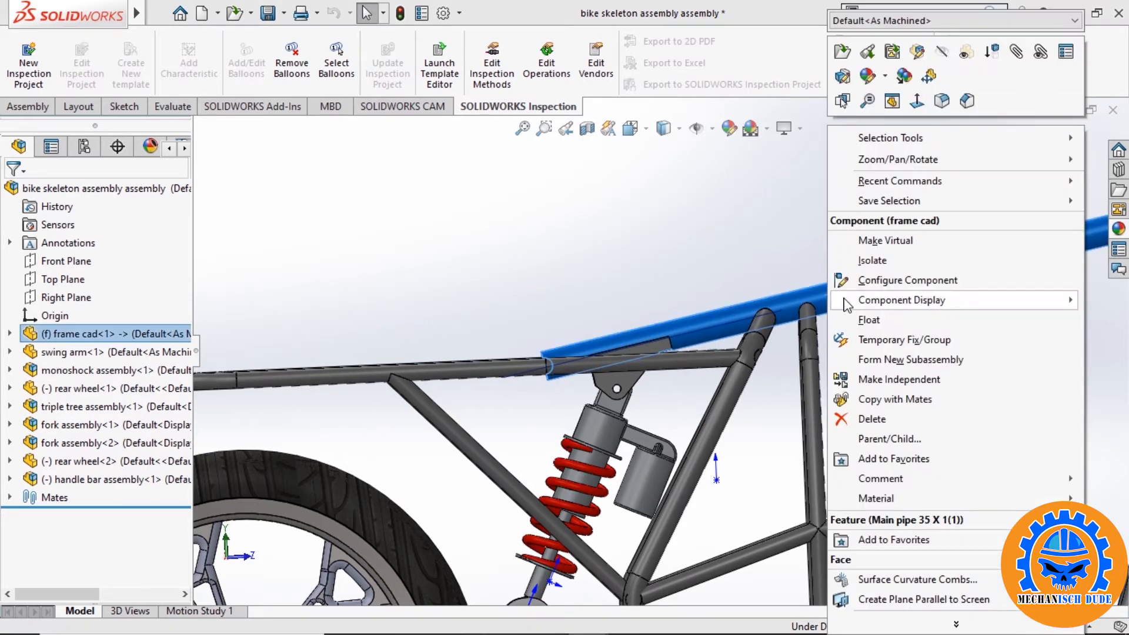
mouse_move(935, 305)
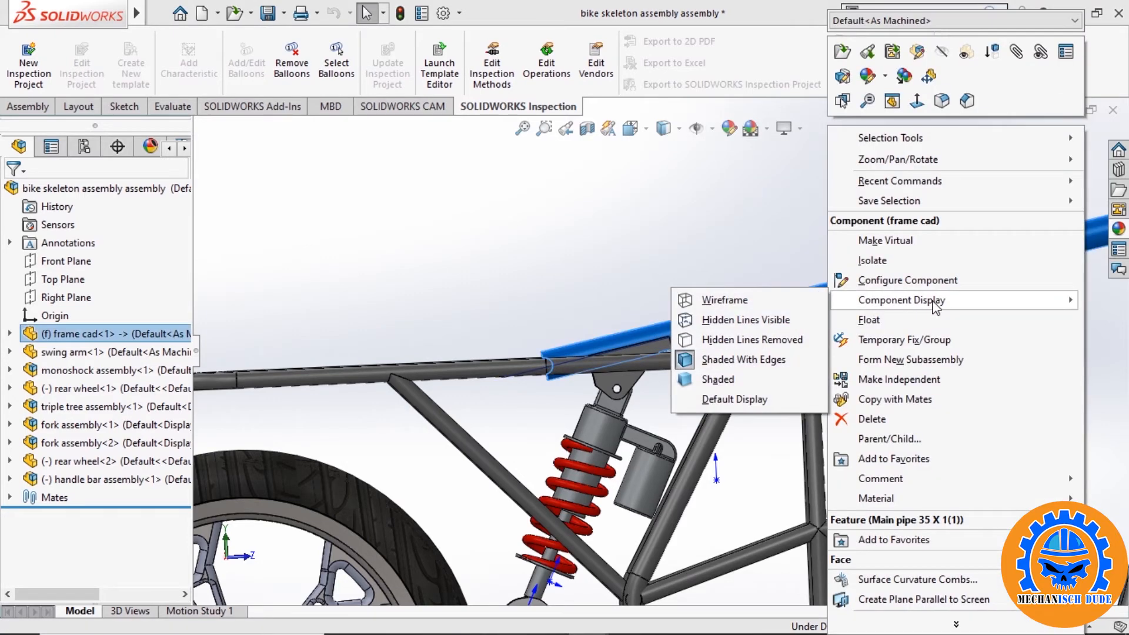
left_click(723, 300)
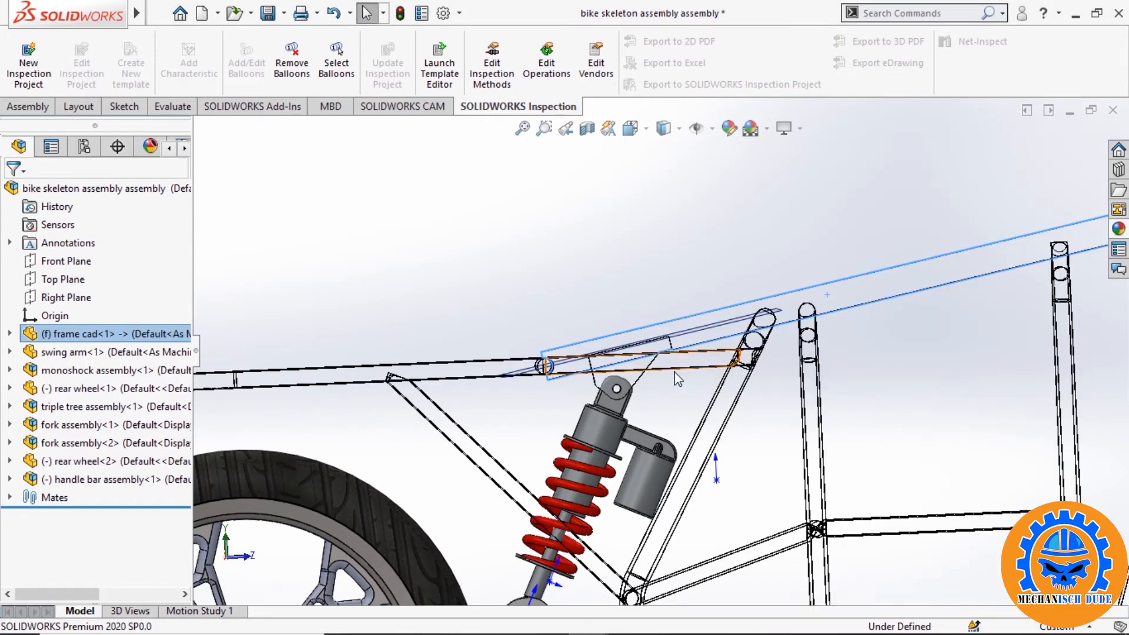
scroll(652, 387, "down", 5)
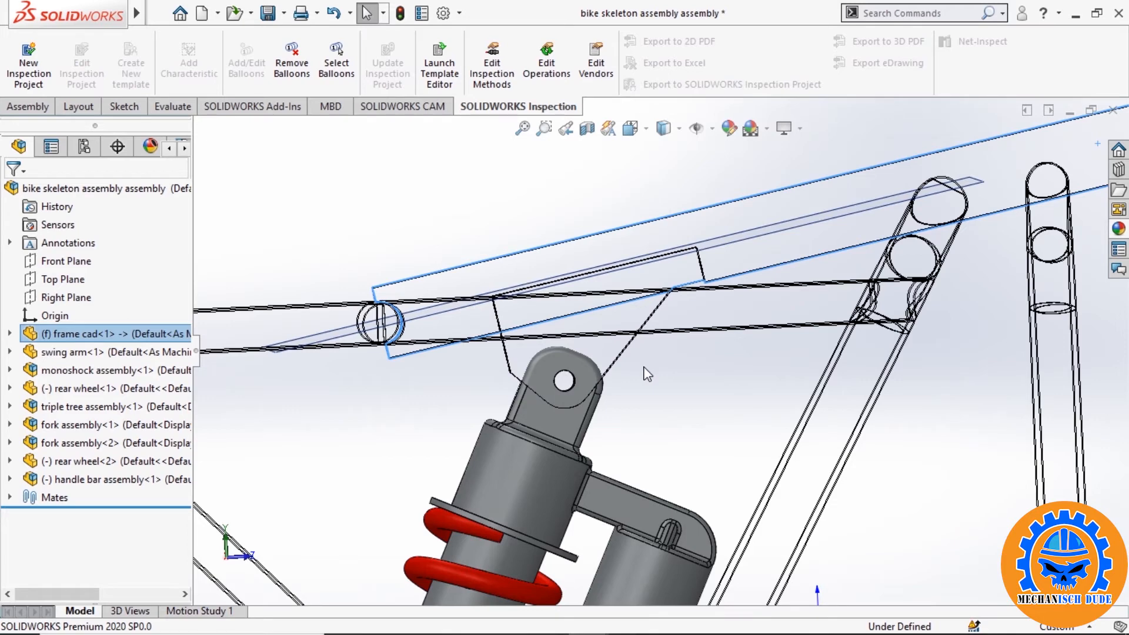
- Try converting the monoshock bracket face's edges into an assembly sketch with Convert Entities, and discard the sketch
middle_click_drag(647, 374, 653, 407)
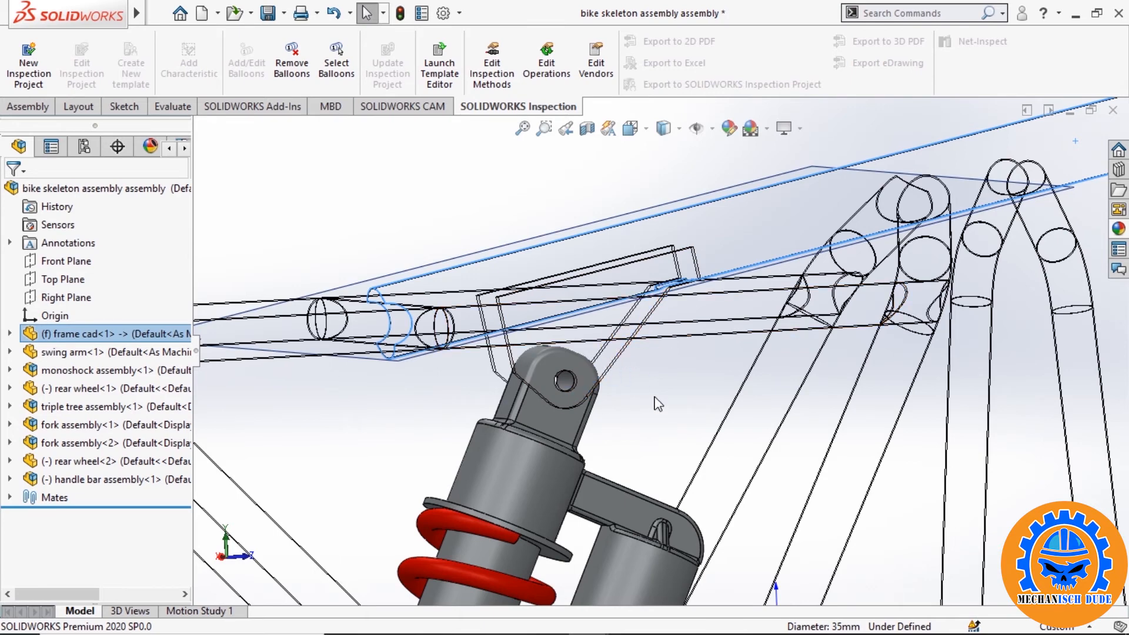
left_click(10, 333)
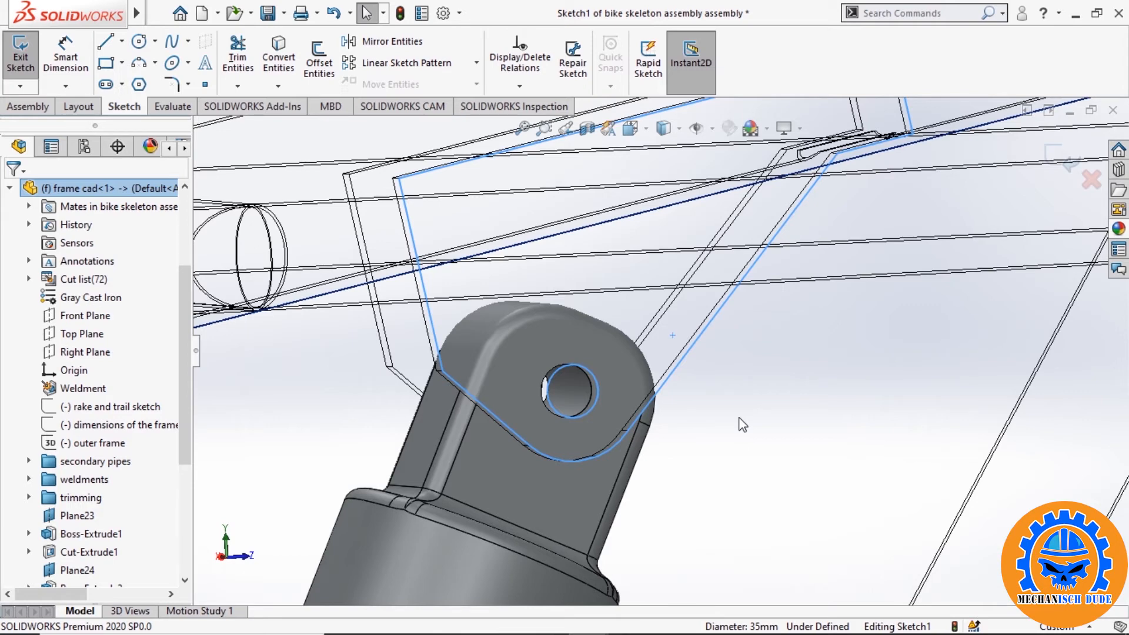
left_click(278, 53)
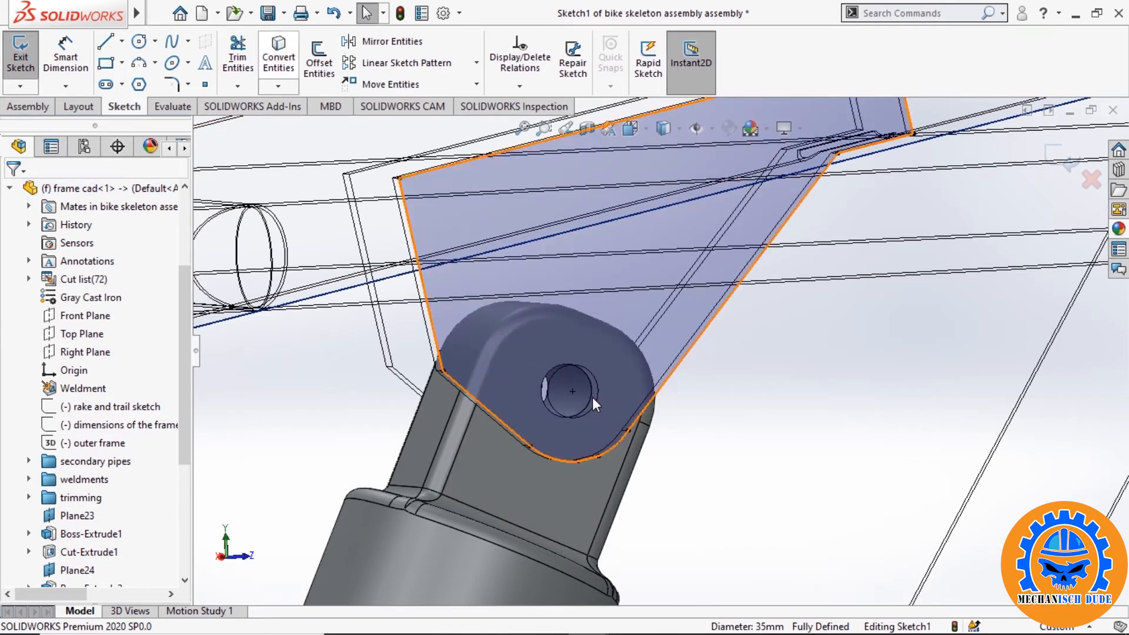
left_click(591, 396)
left_click(1091, 180)
- Examine how the triple tree's lower and upper plates fit on the frame's head tube
left_click(559, 331)
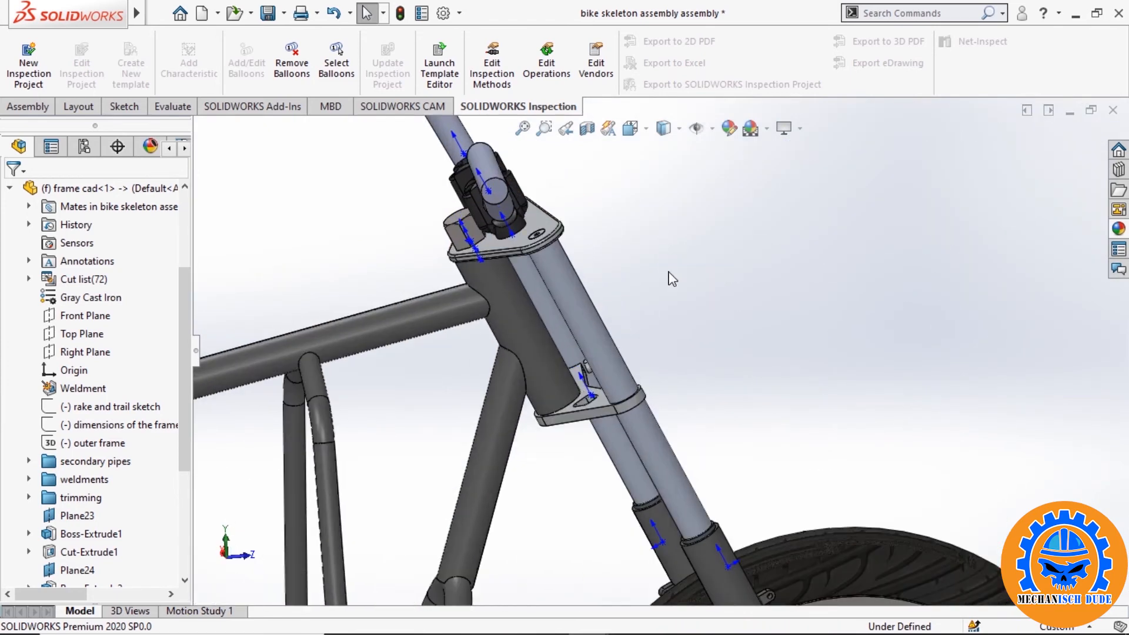
left_click(598, 401)
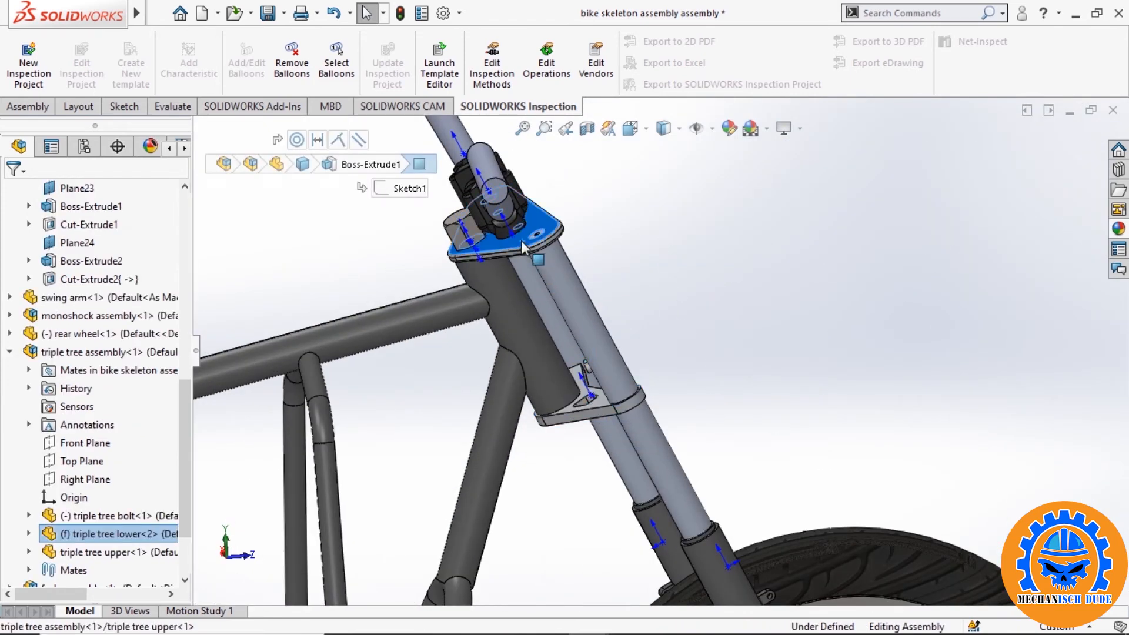
left_click(705, 266)
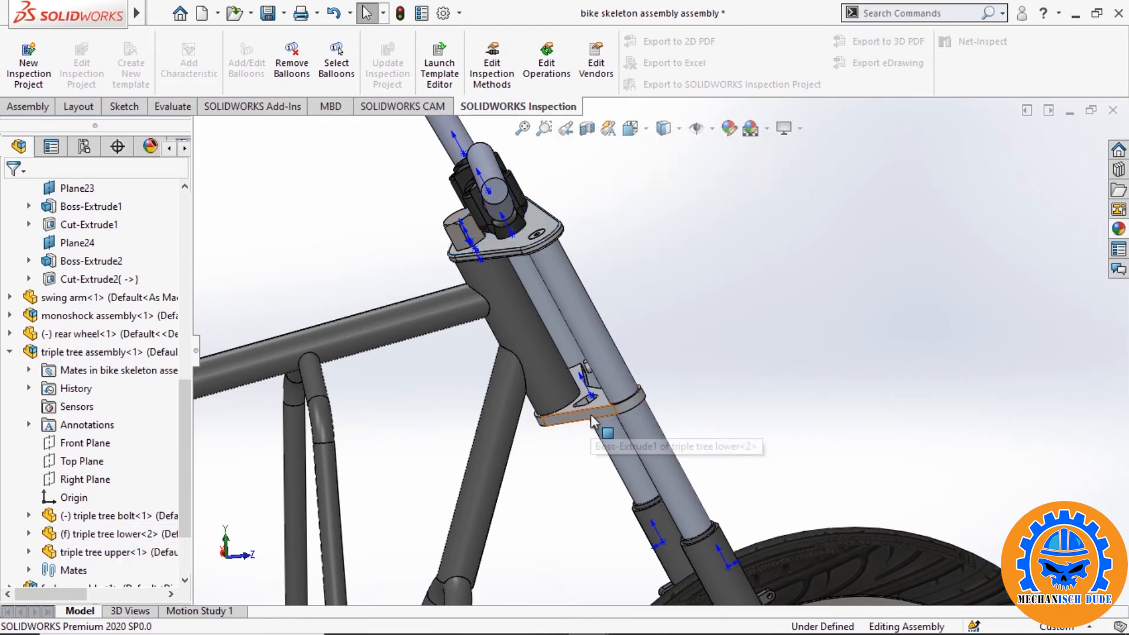
scroll(532, 441, "up", 5)
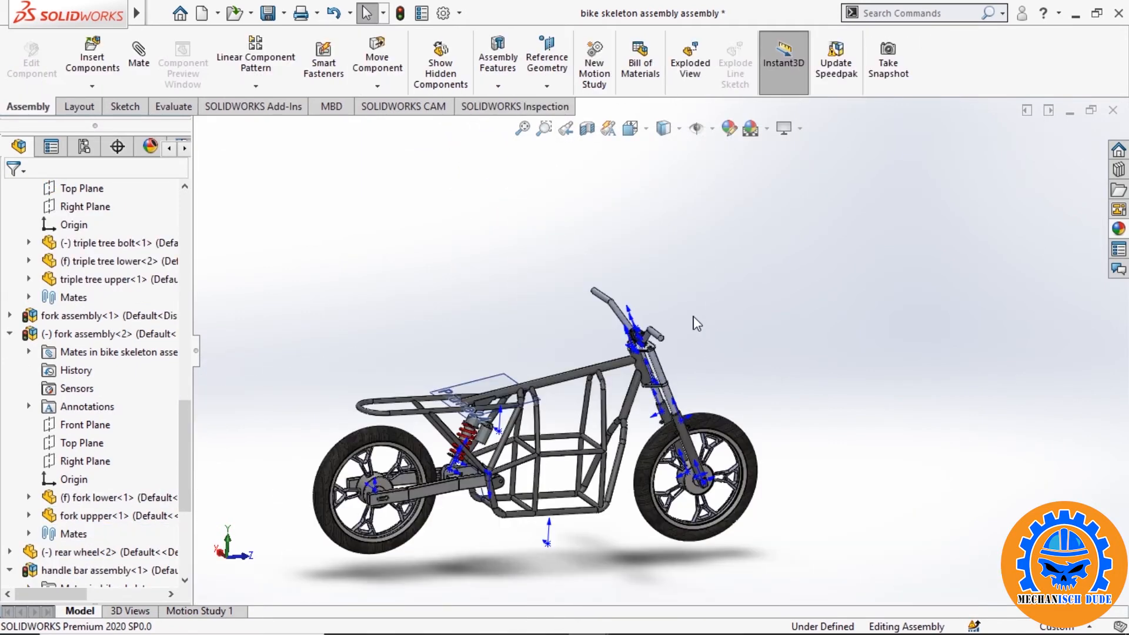
scroll(676, 341, "down", 5)
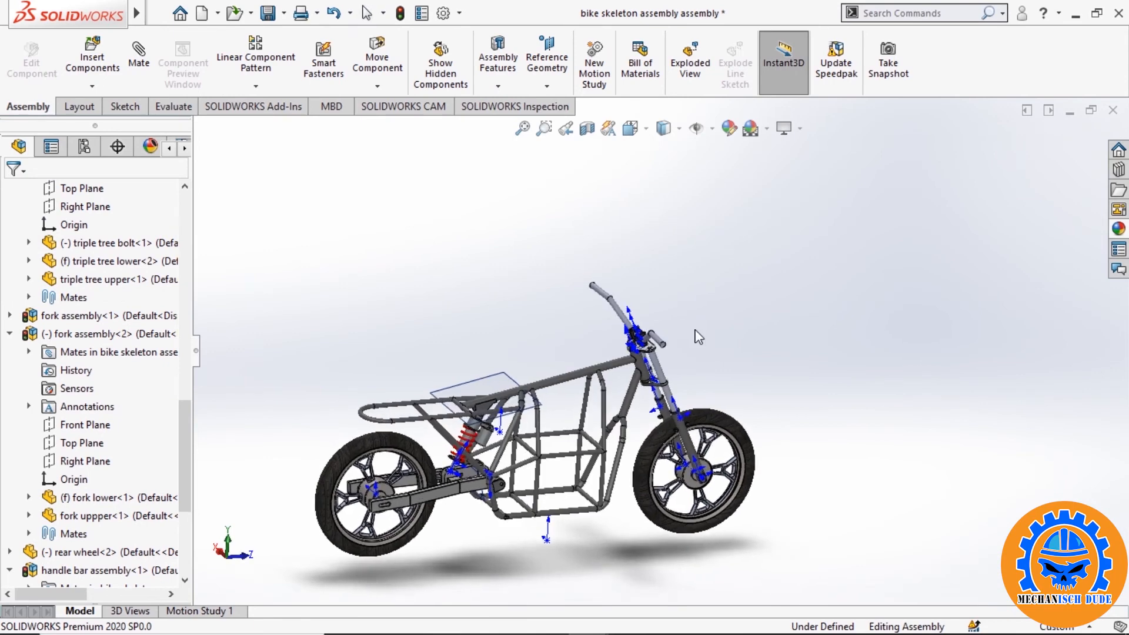
- Open the LimitAngle3 mate between the frame's Right Plane and the triple tree's Front Plane, and review its angle limits
left_click(604, 231)
left_click_drag(559, 226, 404, 361)
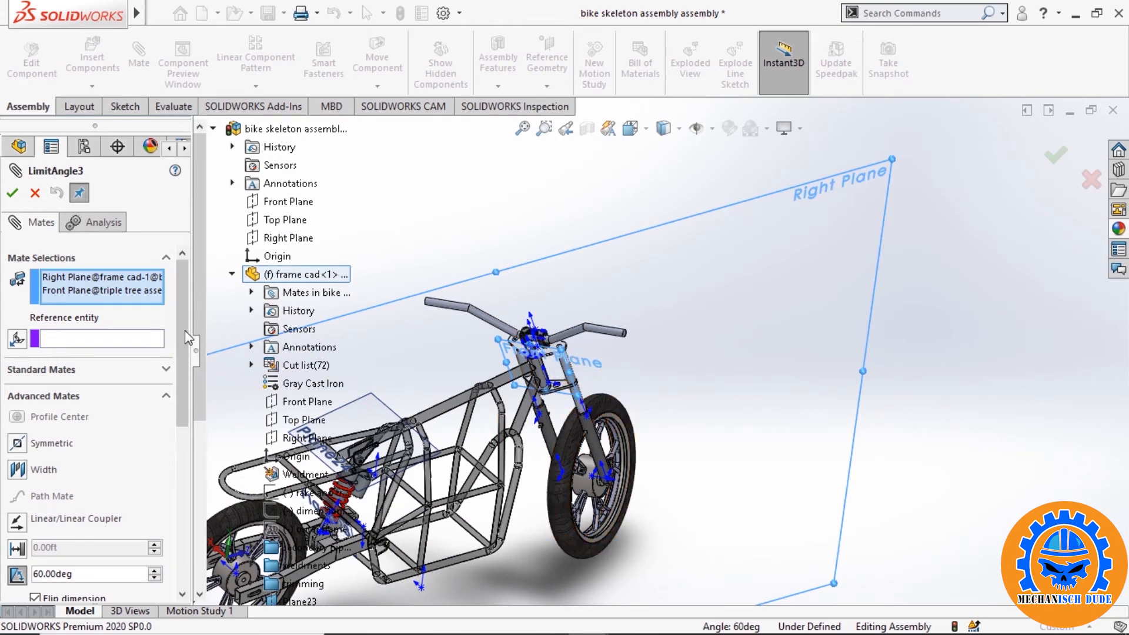
left_click_drag(183, 314, 181, 390)
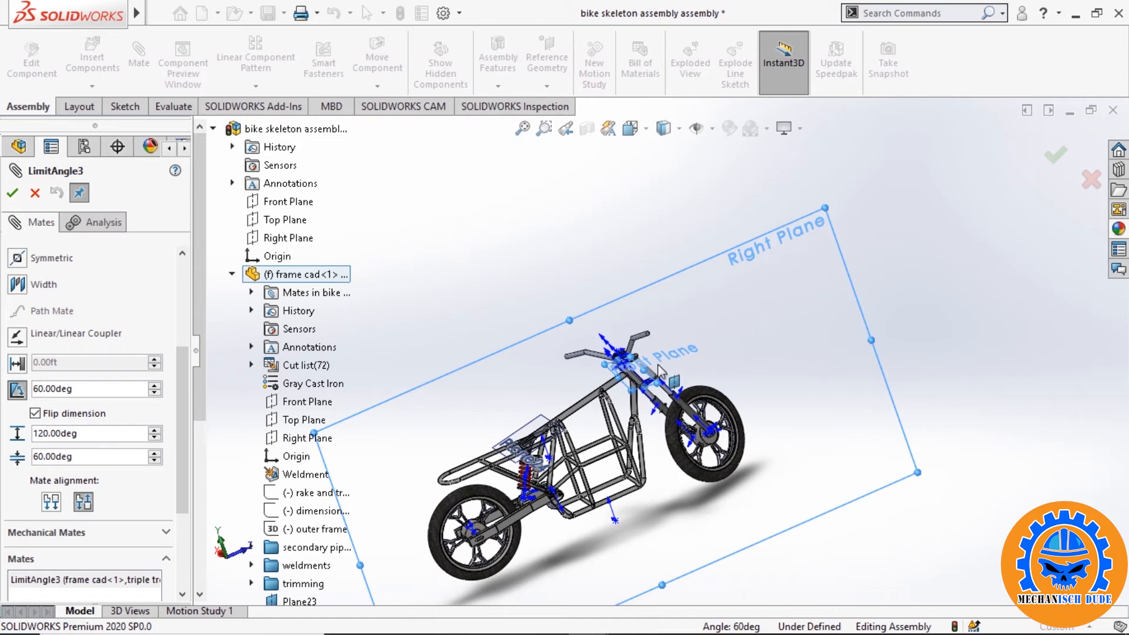
middle_click_drag(523, 277, 562, 404)
scroll(627, 367, "down", 6)
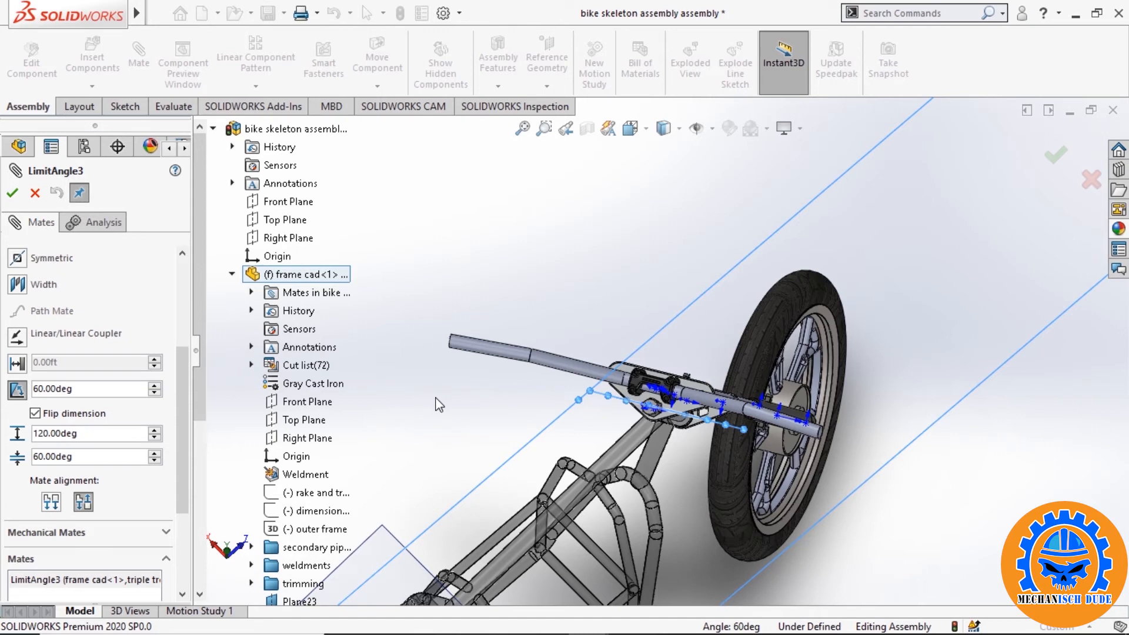
- Close the limit angle mate and turn the handlebar to test the steering range
left_click_drag(471, 369, 616, 308)
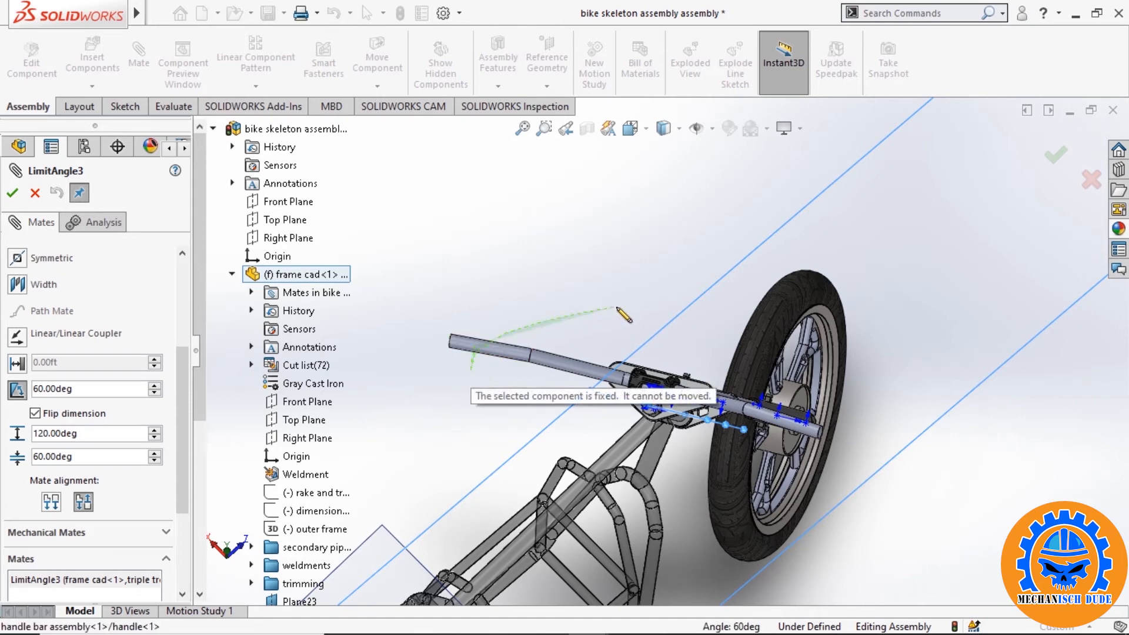
left_click(12, 194)
left_click_drag(495, 345, 478, 434)
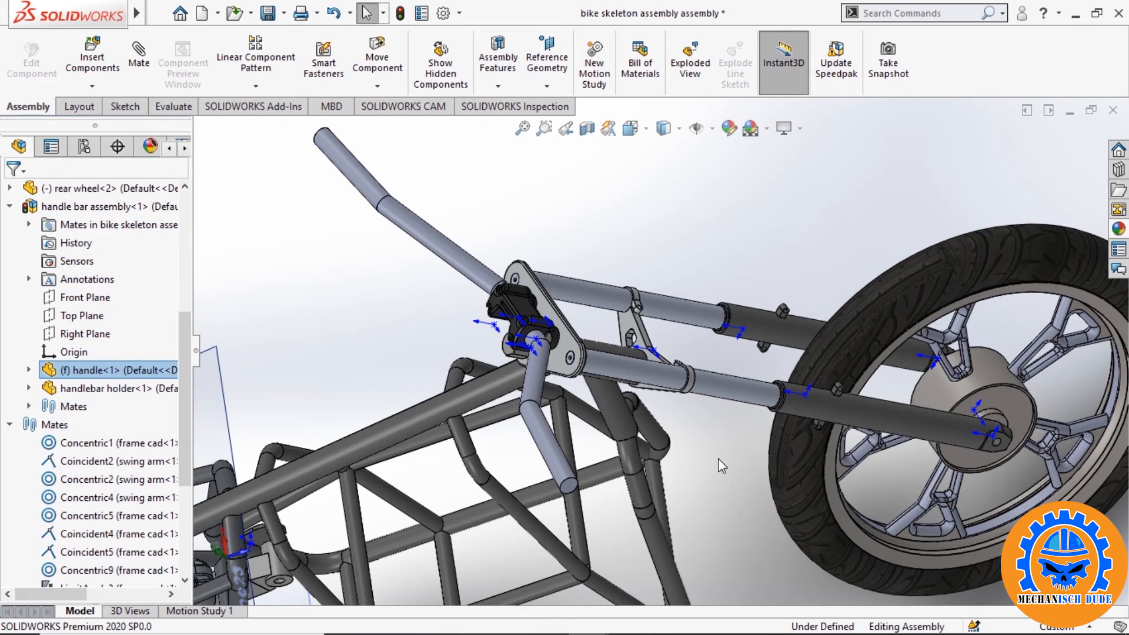
- Select the upper fork tube and examine how it fits in the triple tree plates and the lower fork
left_click(795, 402)
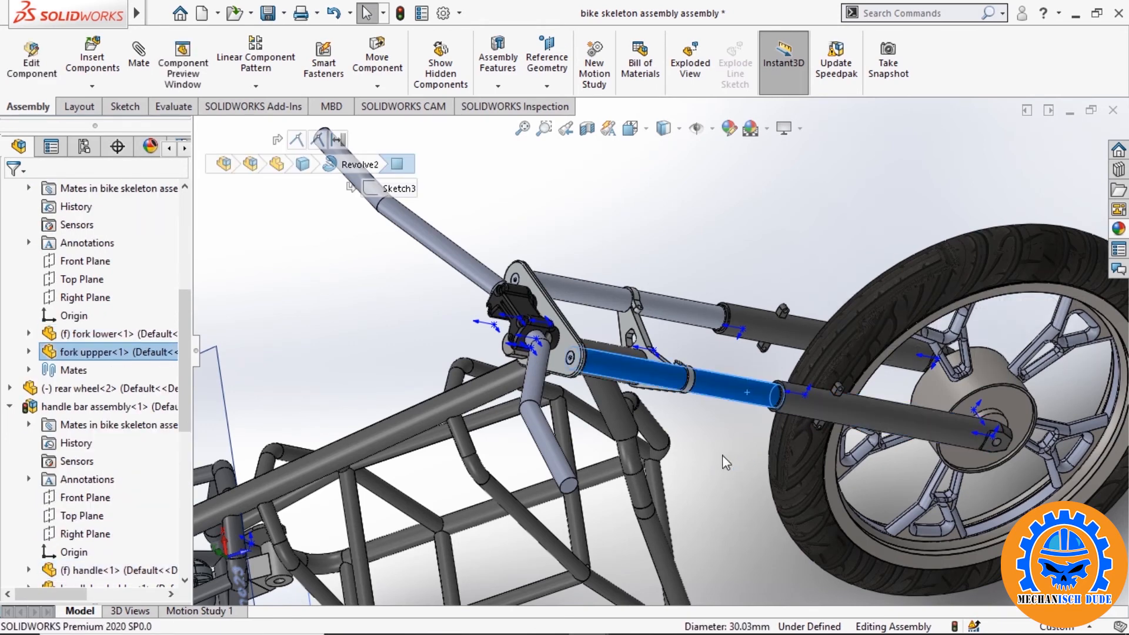
left_click(697, 398)
scroll(696, 399, "down", 3)
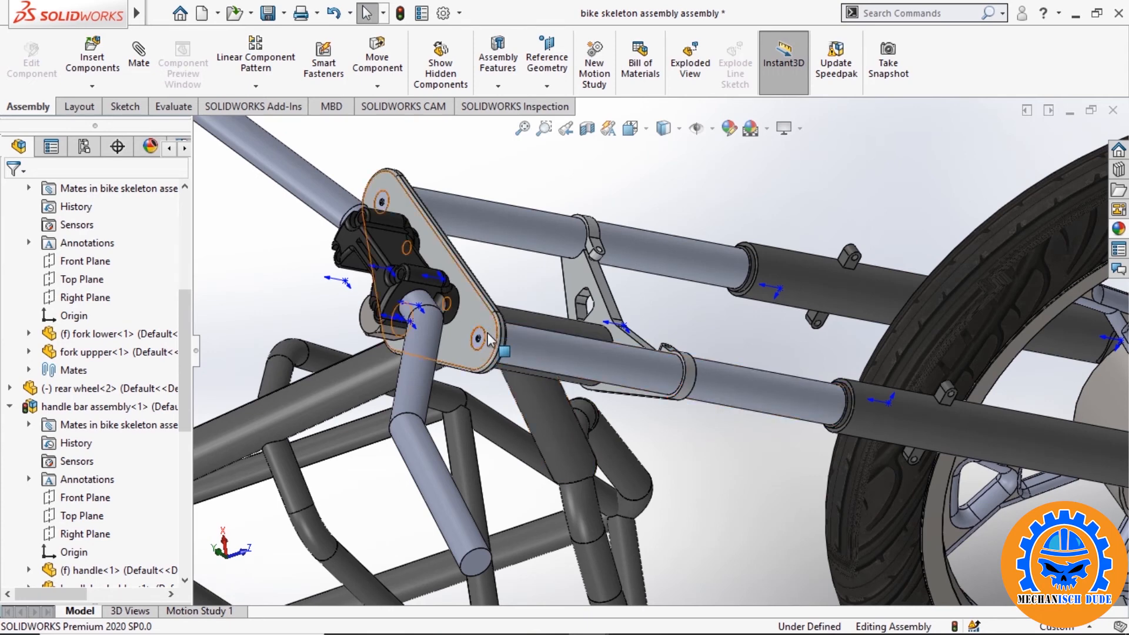
scroll(722, 268, "up", 3)
middle_click_drag(717, 468, 744, 462)
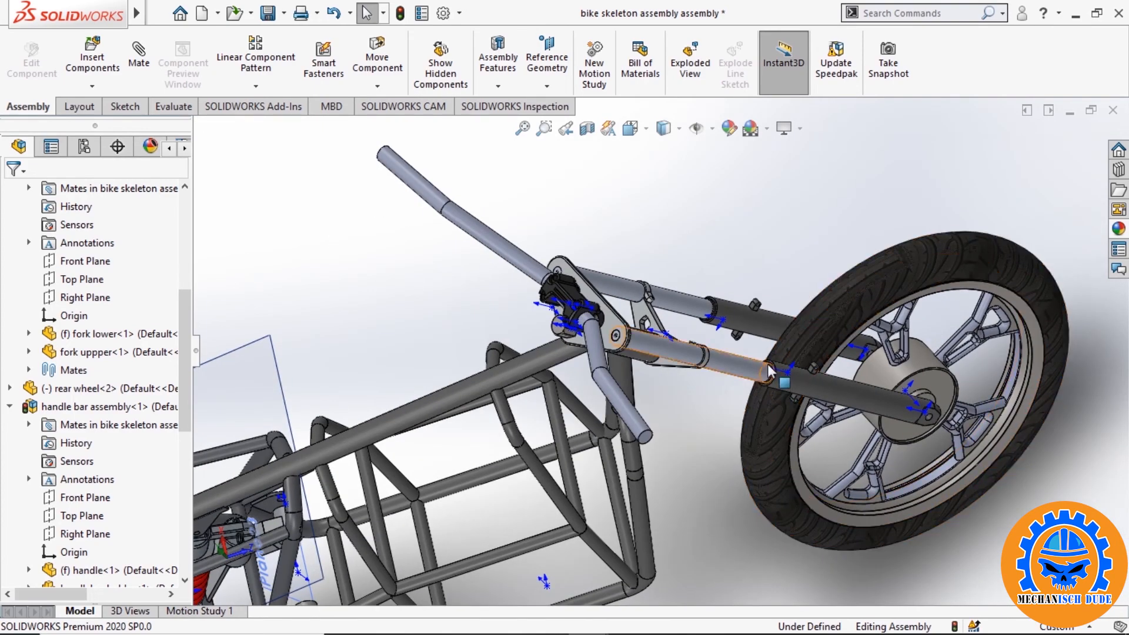
left_click(834, 390)
left_click(706, 444)
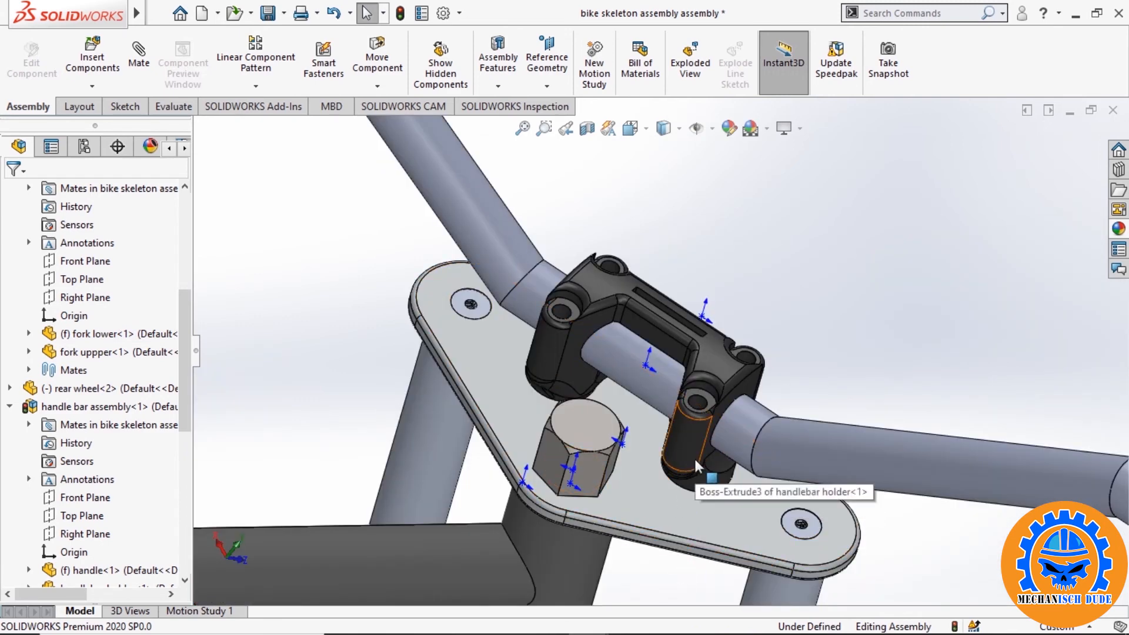
- Examine the handlebar holder's pegs in the upper triple tree plate and the handle's seat in the holder
middle_click_drag(687, 555, 674, 363)
scroll(691, 477, "down", 3)
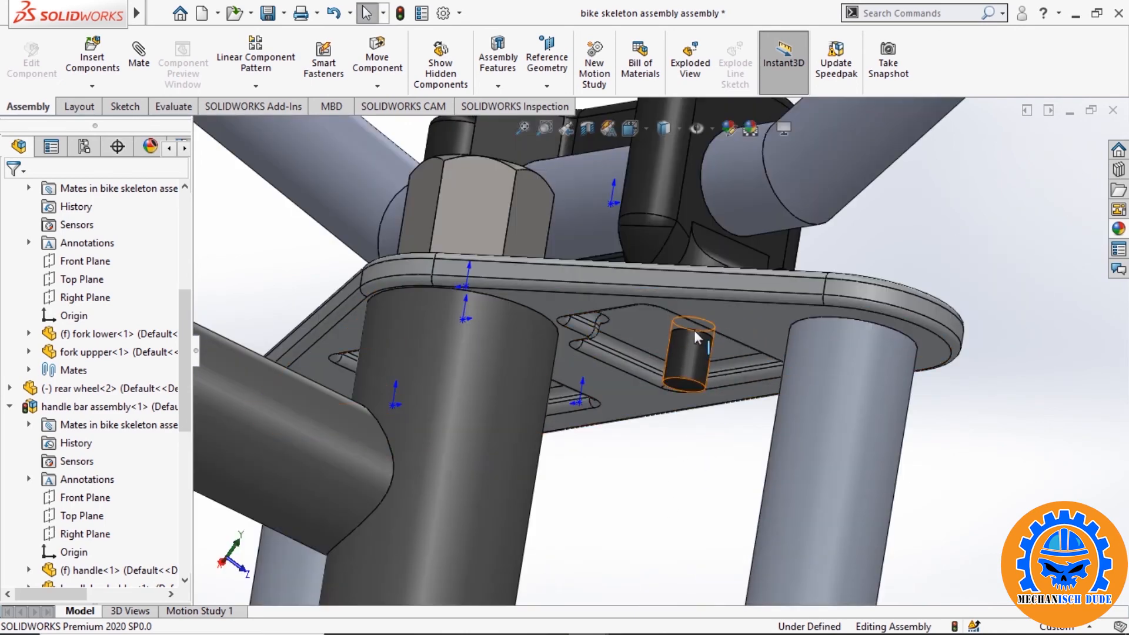
scroll(653, 474, "up", 3)
middle_click_drag(653, 441, 682, 458)
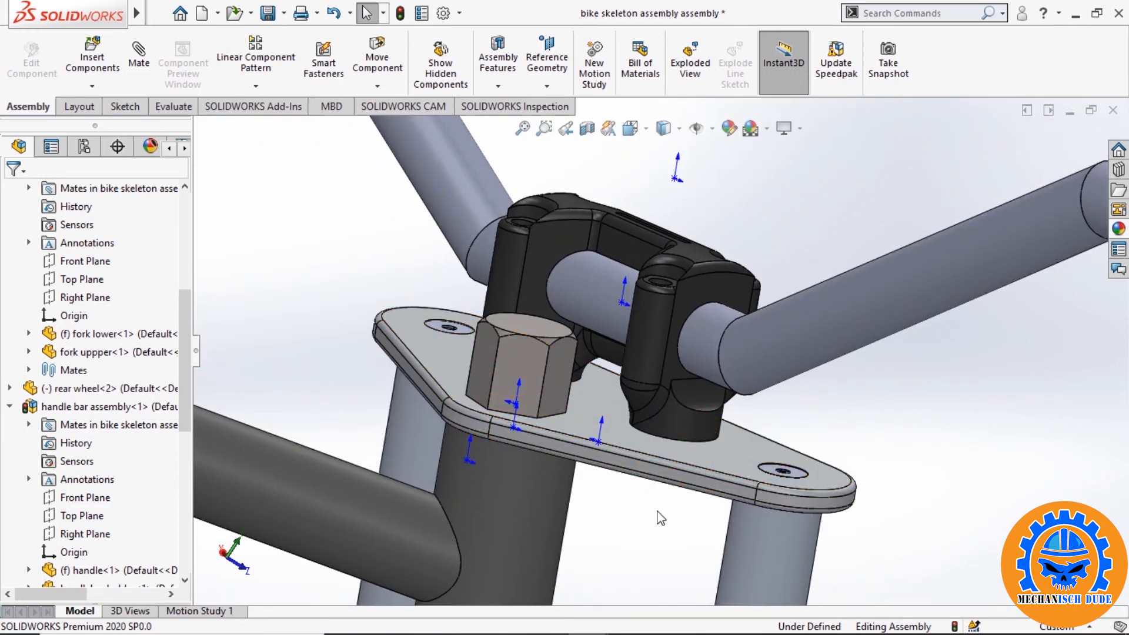
scroll(660, 518, "up", 3)
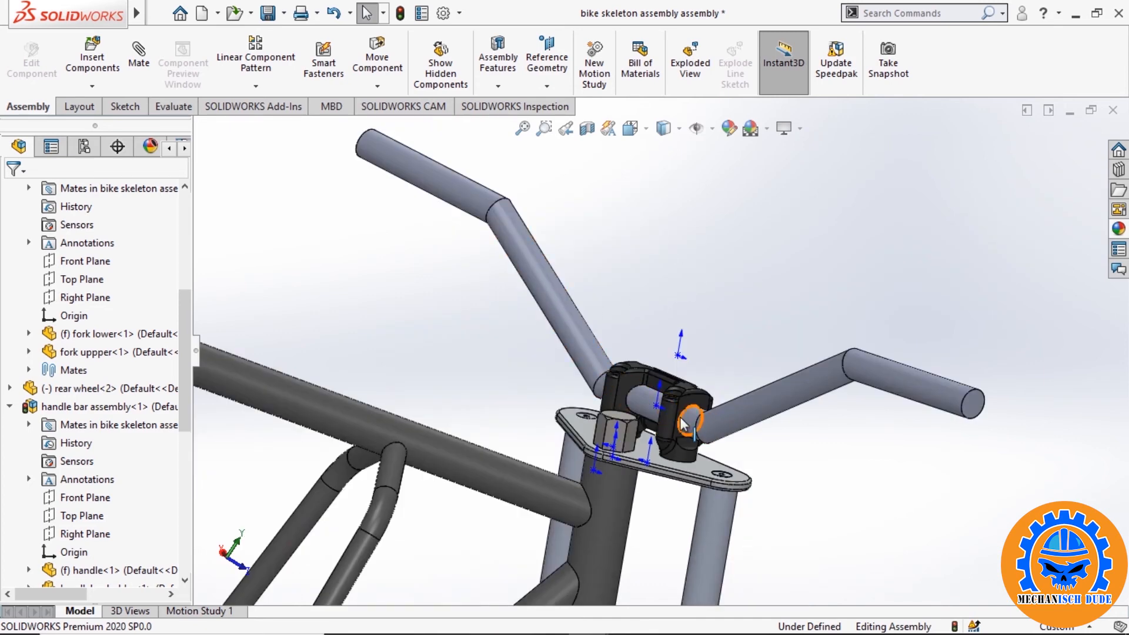
scroll(841, 462, "up", 2)
middle_click_drag(839, 464, 806, 453)
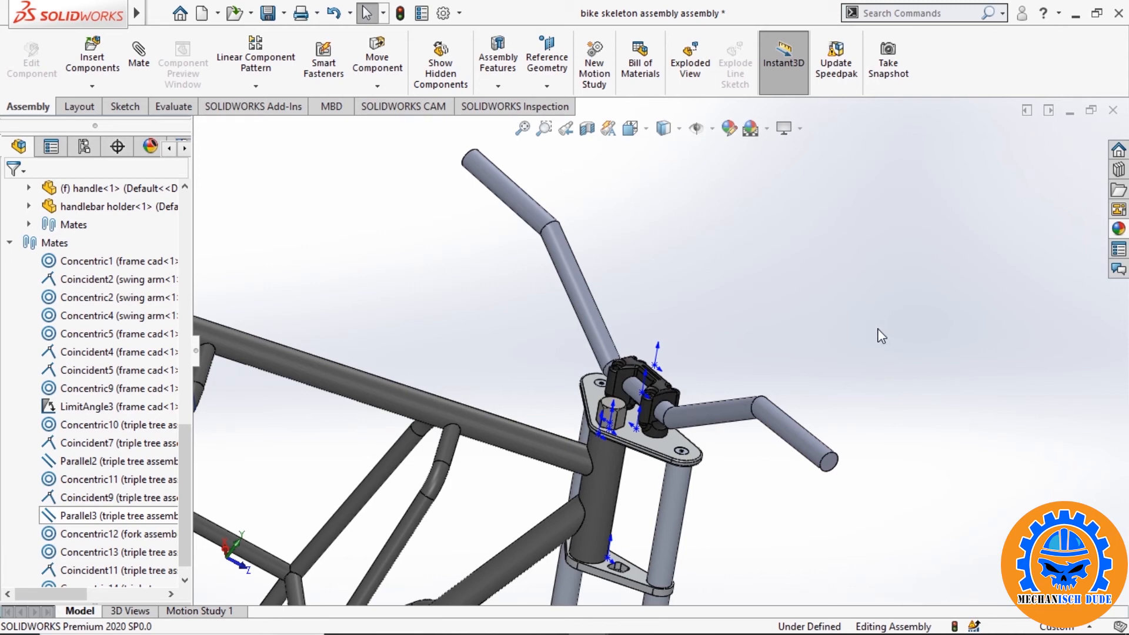
- Turn the front wheel straight in the Right view and show the frame cad's rake and trail sketch
left_click(786, 428)
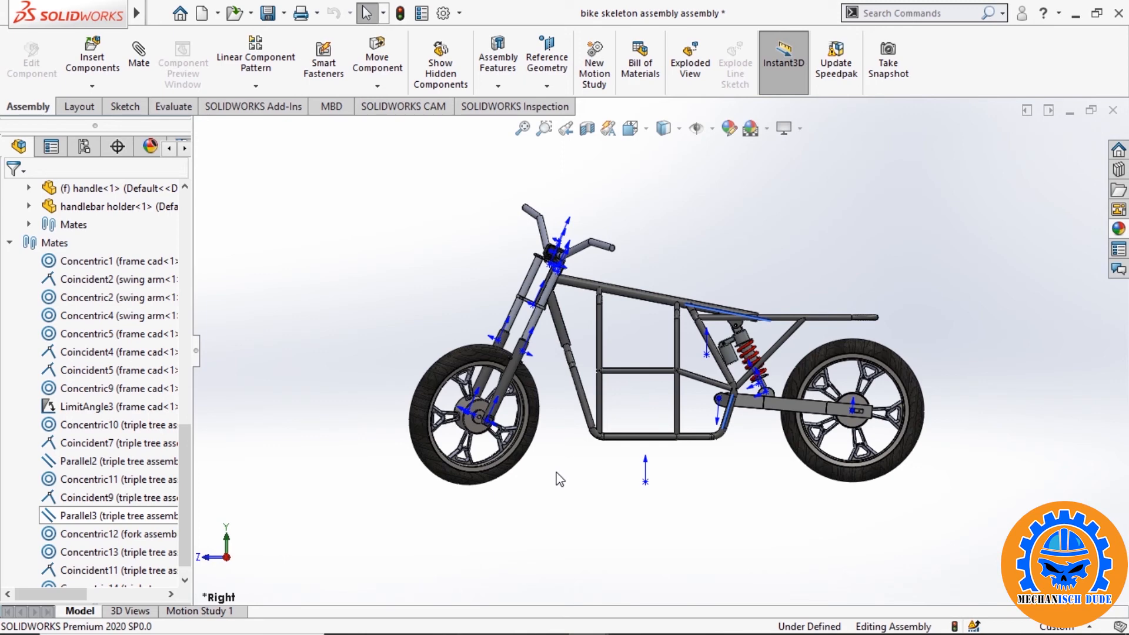
left_click_drag(419, 414, 405, 407)
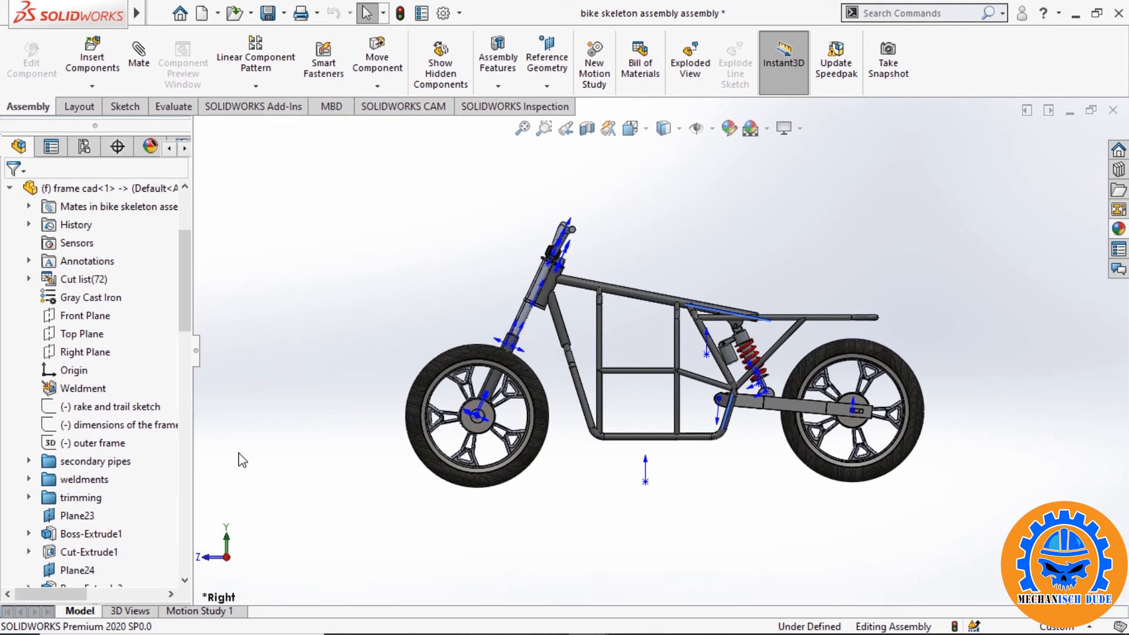
right_click(112, 410)
left_click(125, 364)
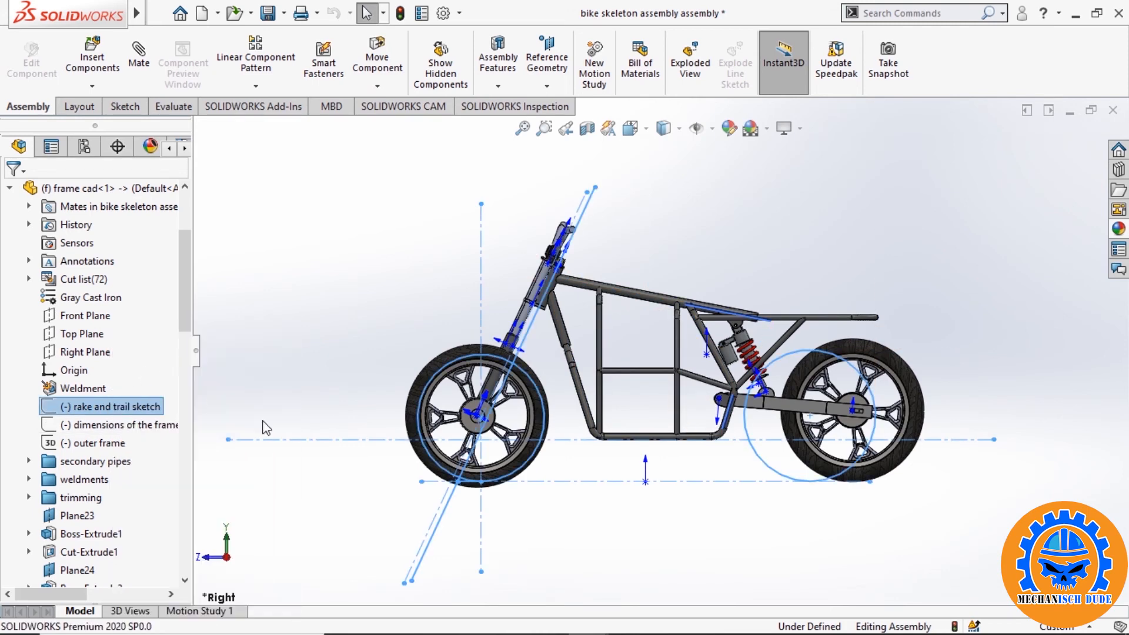
- Compare the rake and trail sketch's wheel circles and ground line with the bike's wheels, swing arm and monoshock
scroll(820, 405, "down", 2)
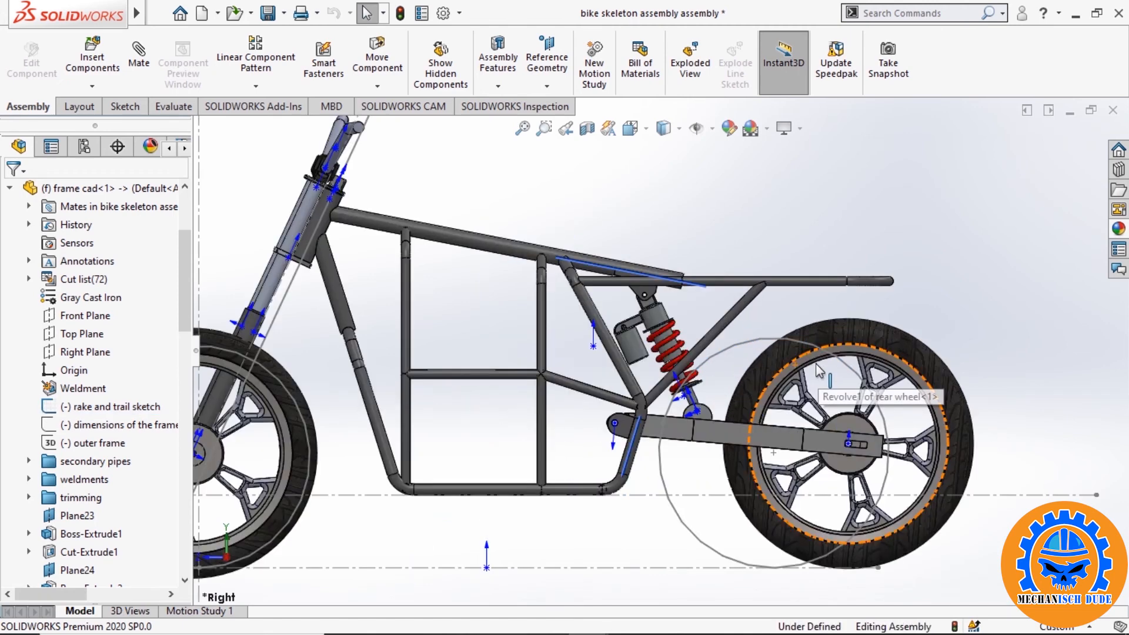
scroll(806, 420, "up", 2)
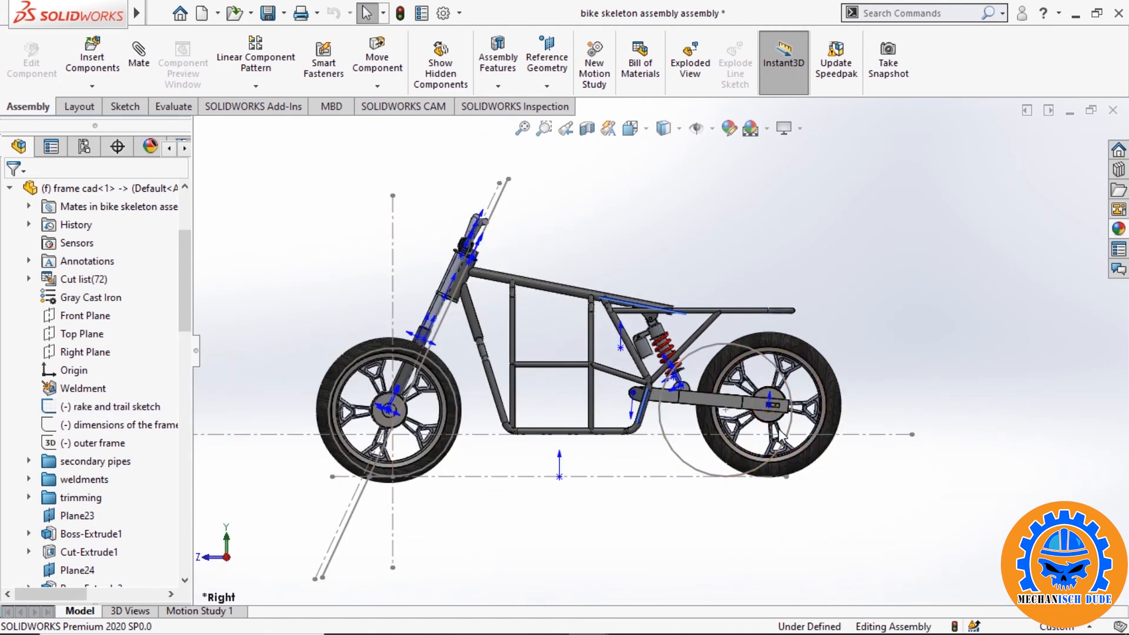
scroll(782, 396, "down", 2)
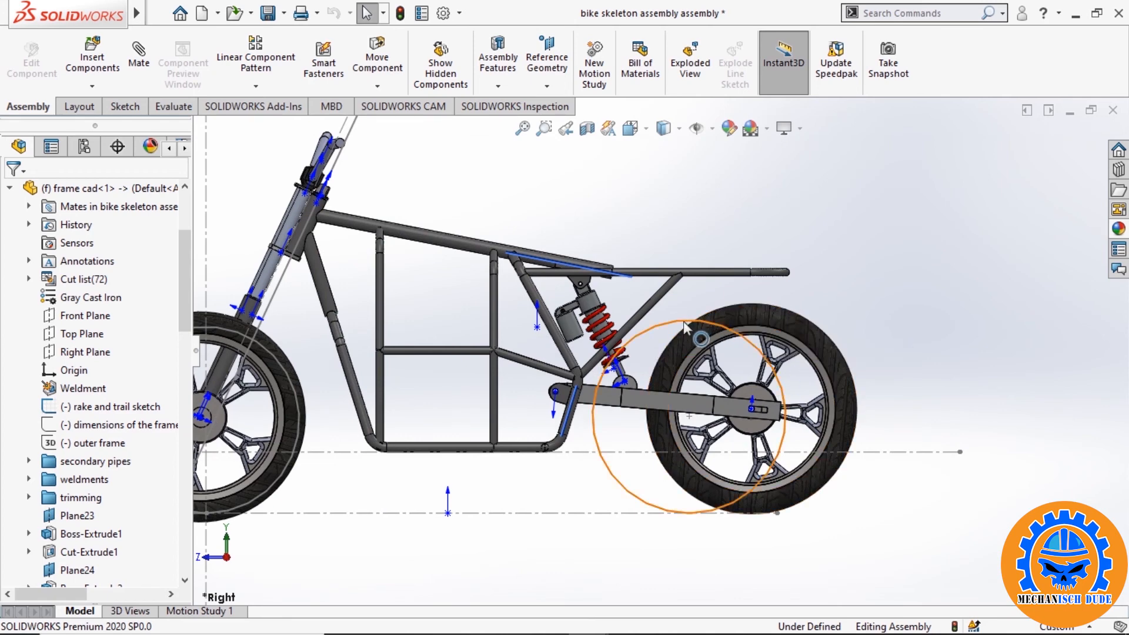
scroll(683, 322, "up", 2)
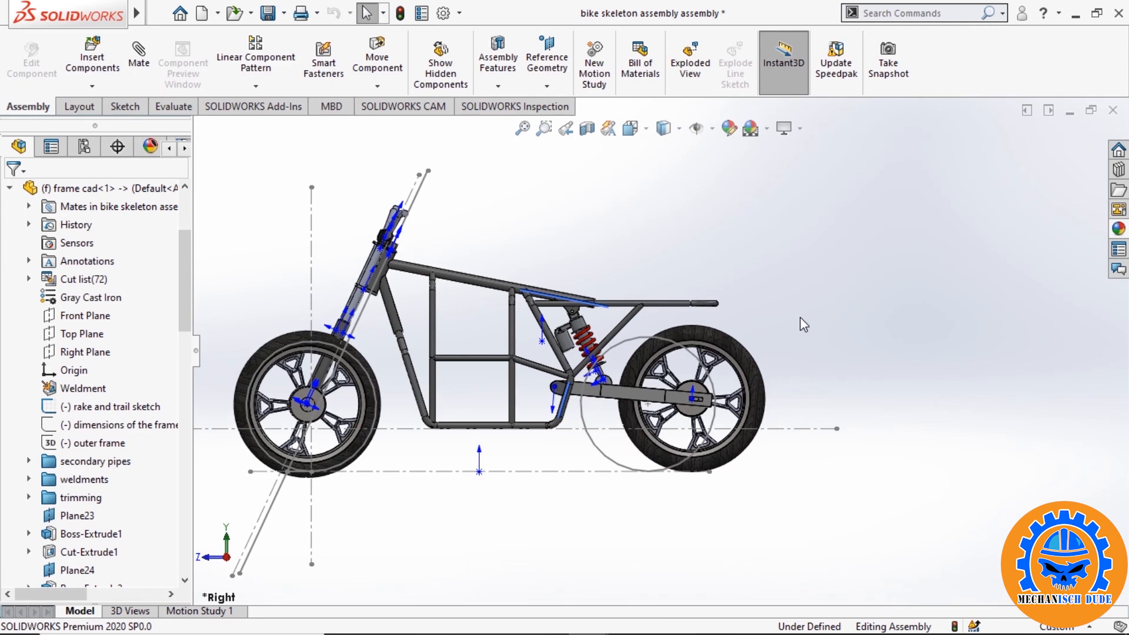
scroll(654, 569, "down", 1)
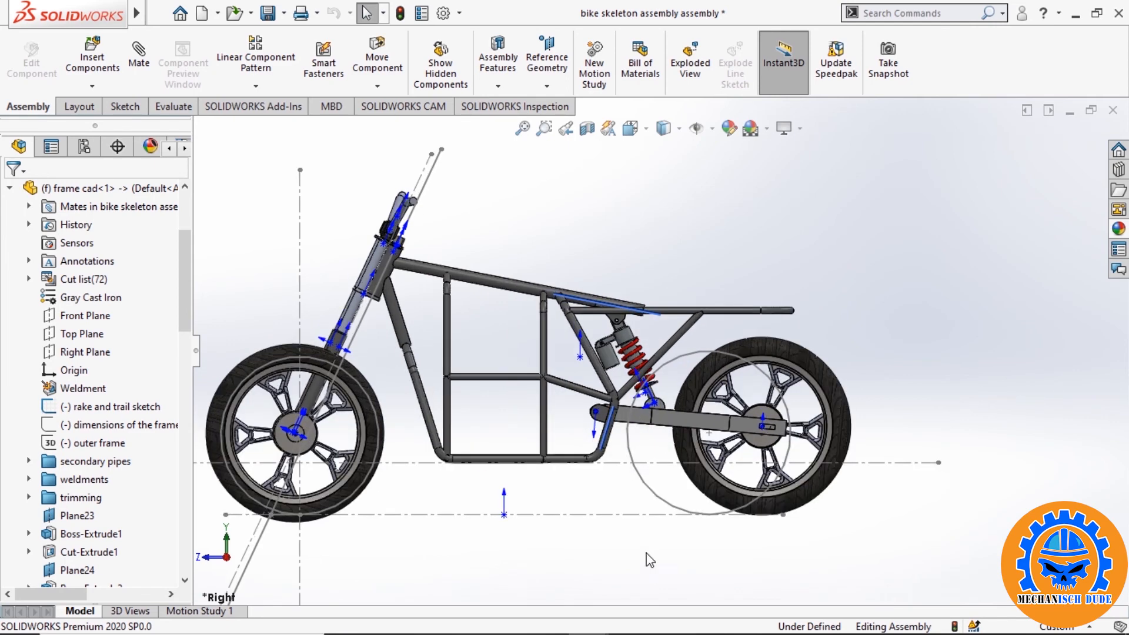
scroll(601, 408, "down", 4)
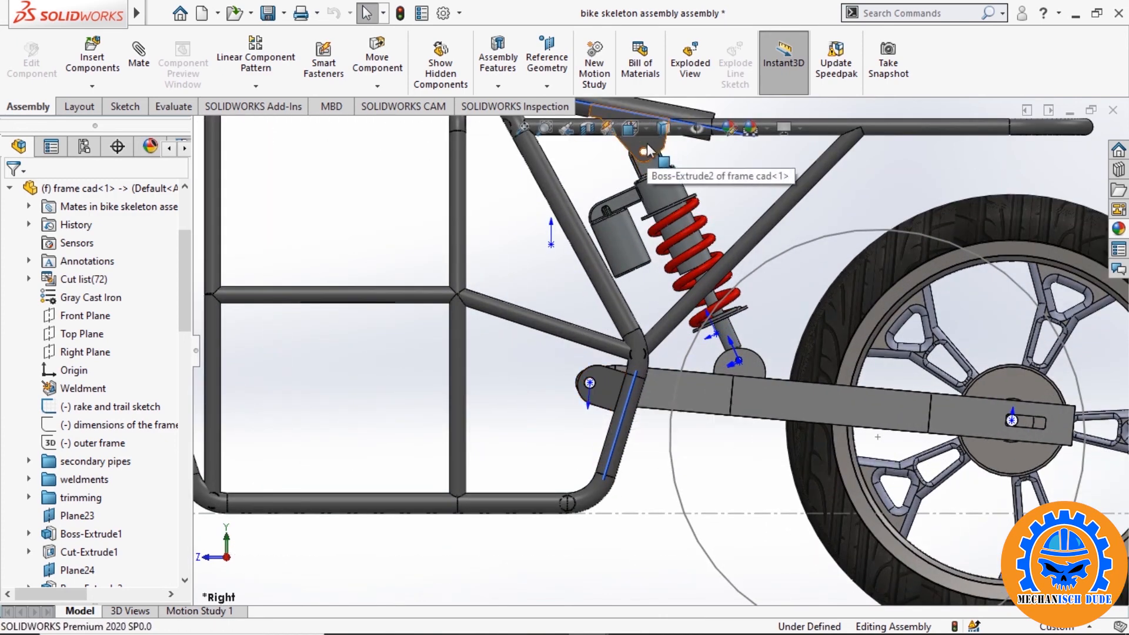
key("f")
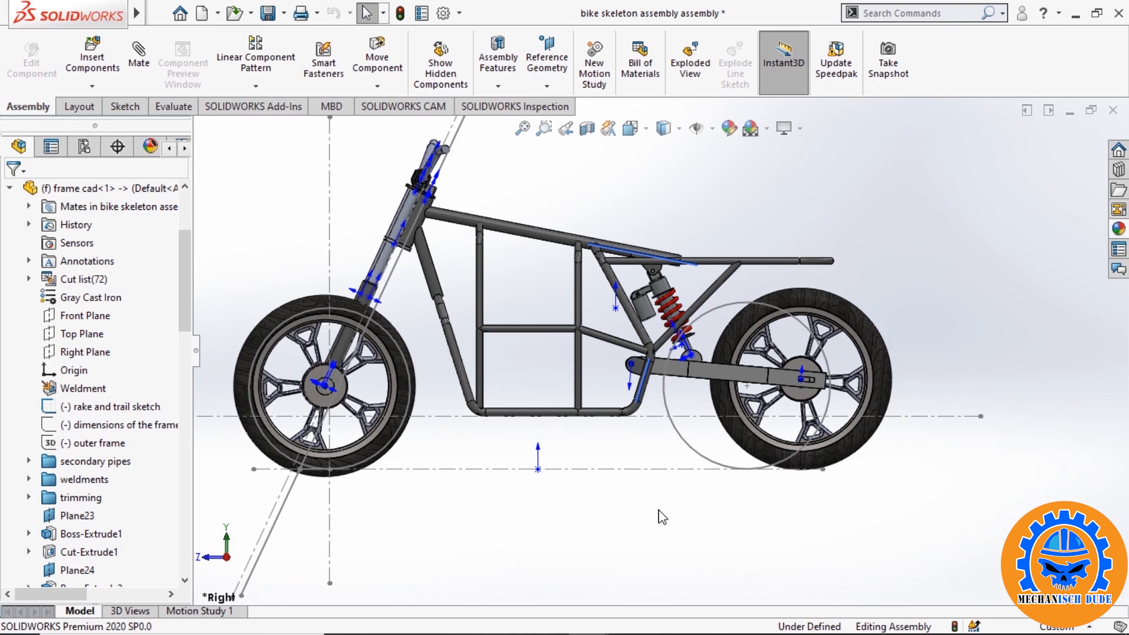